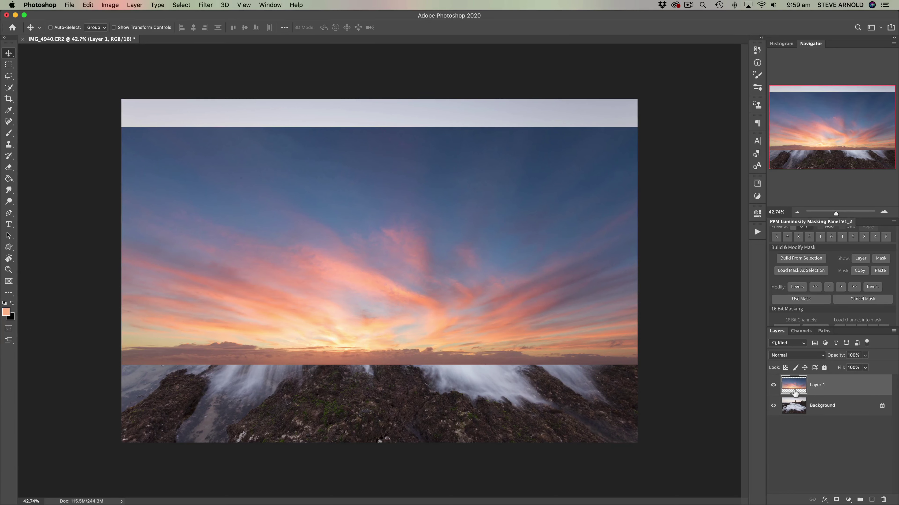
Step: Toggle Layer 1's visibility to compare the sunset sky with the seascape on the Background layer
click(775, 387)
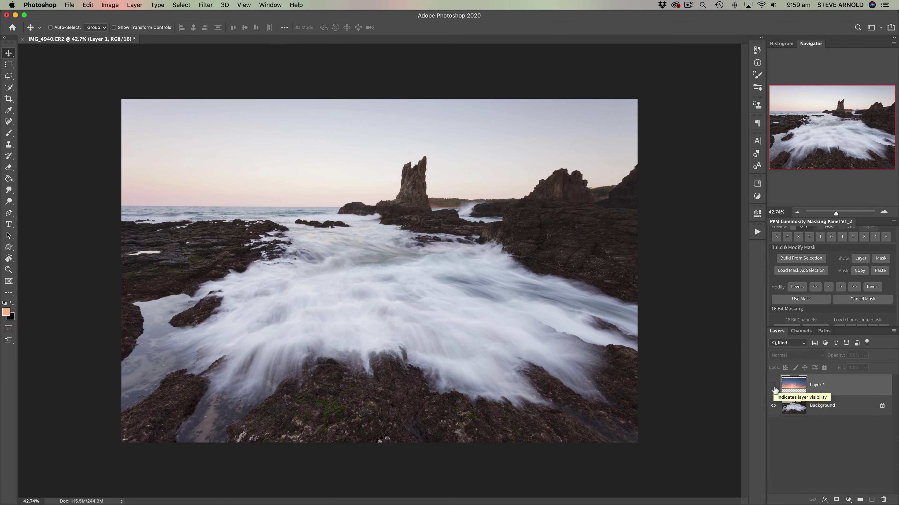
click(773, 387)
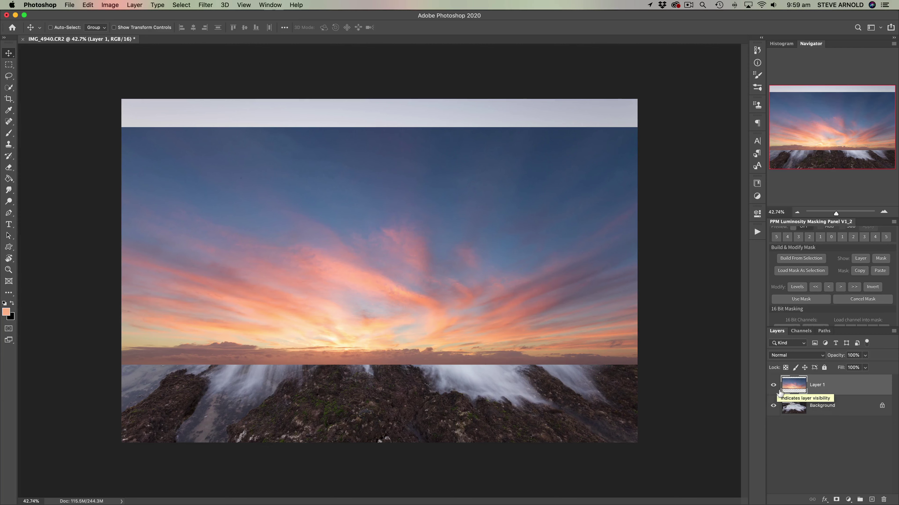
click(774, 387)
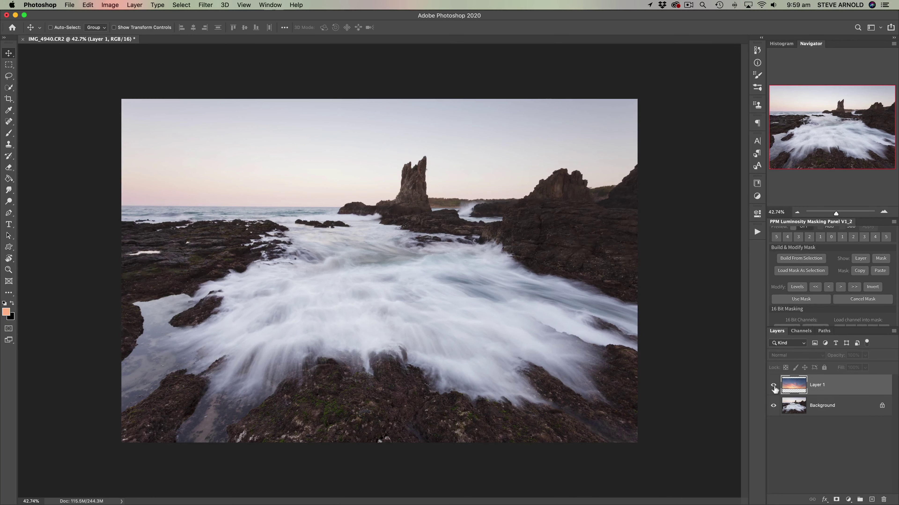
click(773, 387)
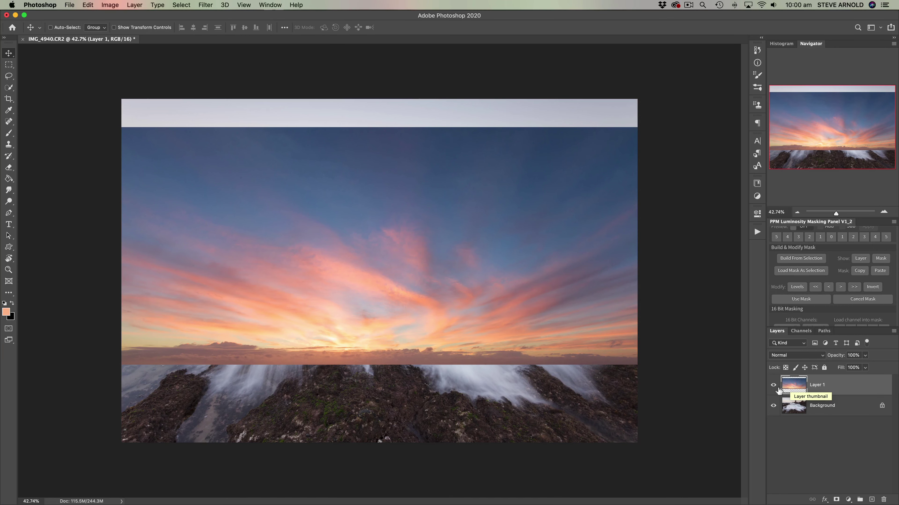
Step: Hide Layer 1 and select the pale sky of the background seascape down to the horizon with the Quick Selection tool
click(774, 385)
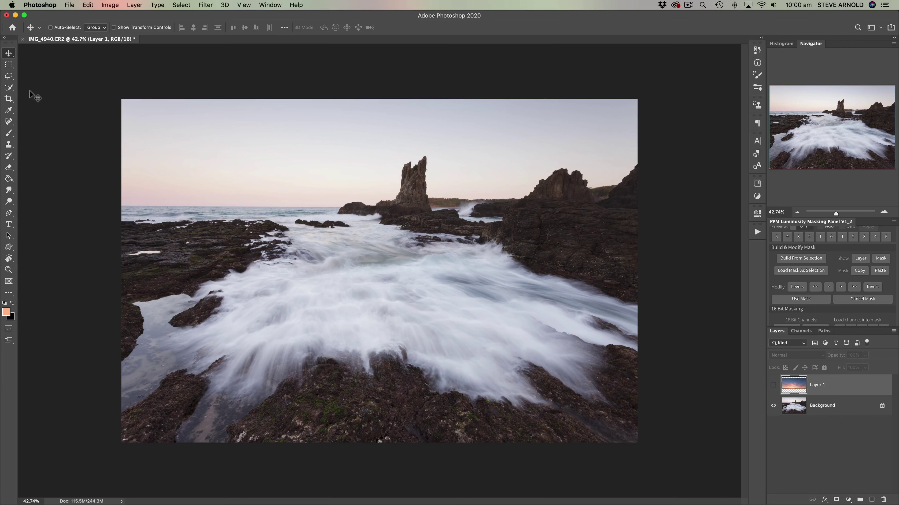
click(10, 88)
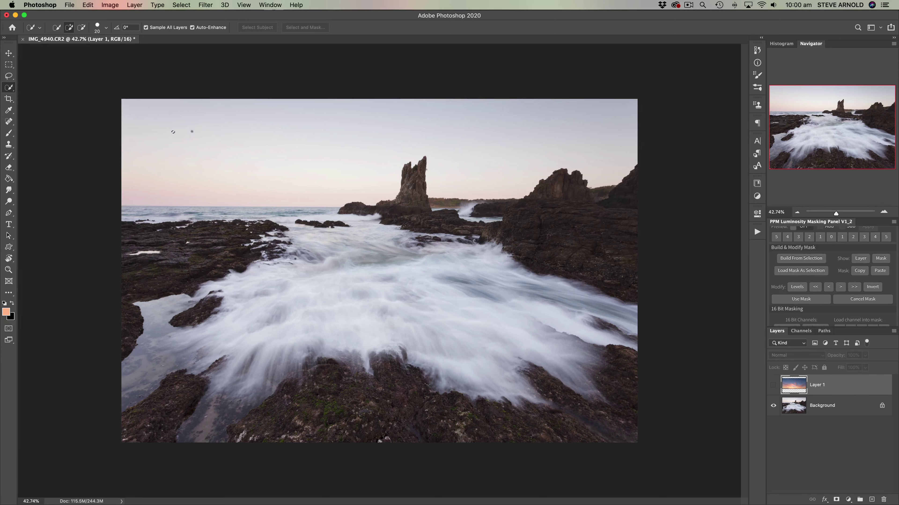
click(255, 134)
key(alt)
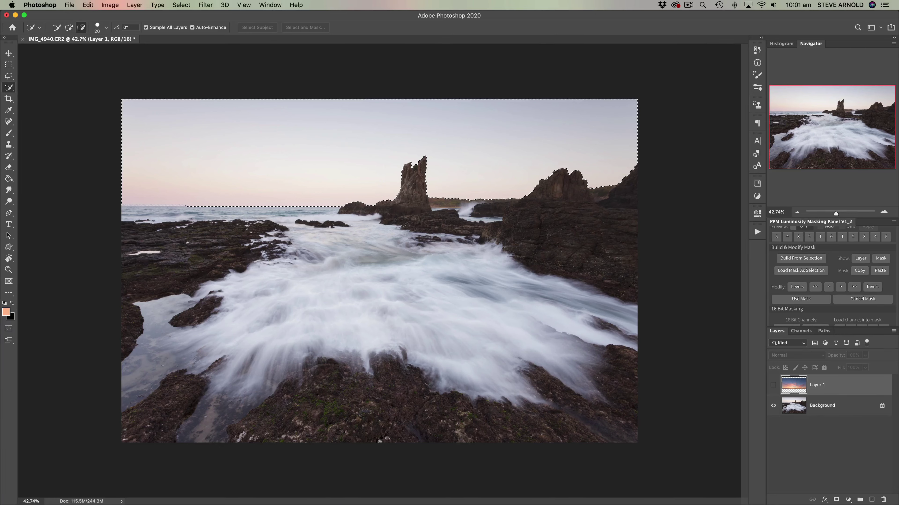
key(alt)
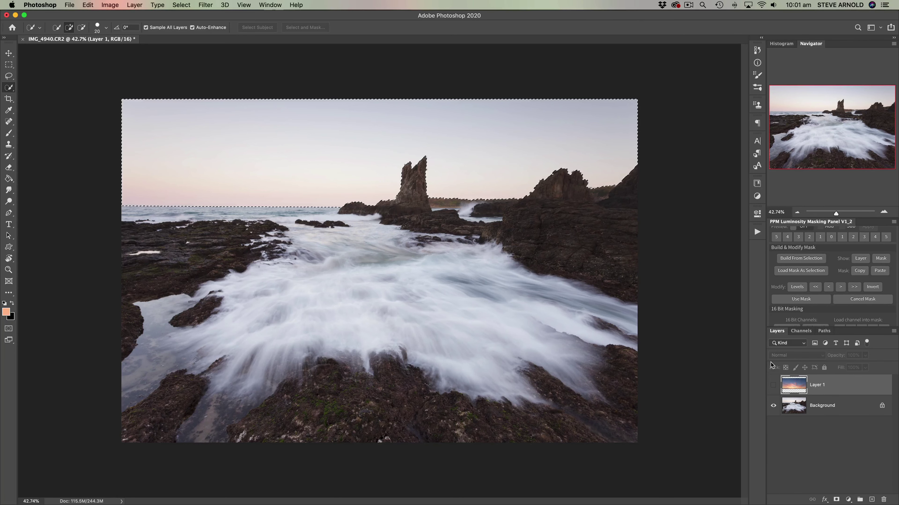
Step: Show Layer 1, mask it with the sky selection, and unlink the mask from the layer's image
click(773, 385)
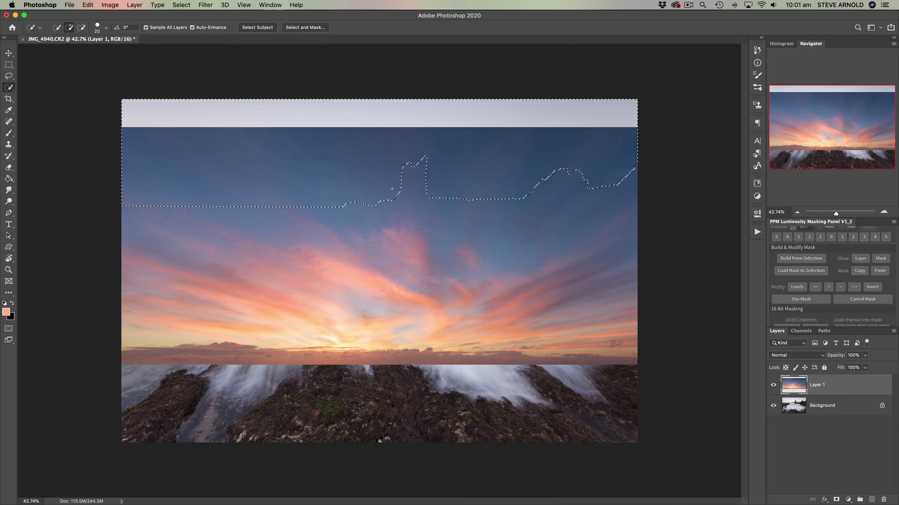
click(835, 500)
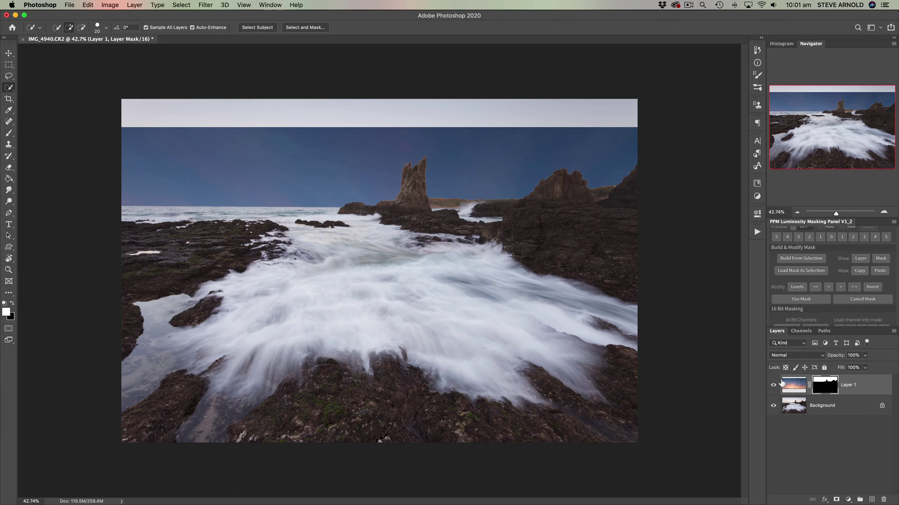
click(11, 56)
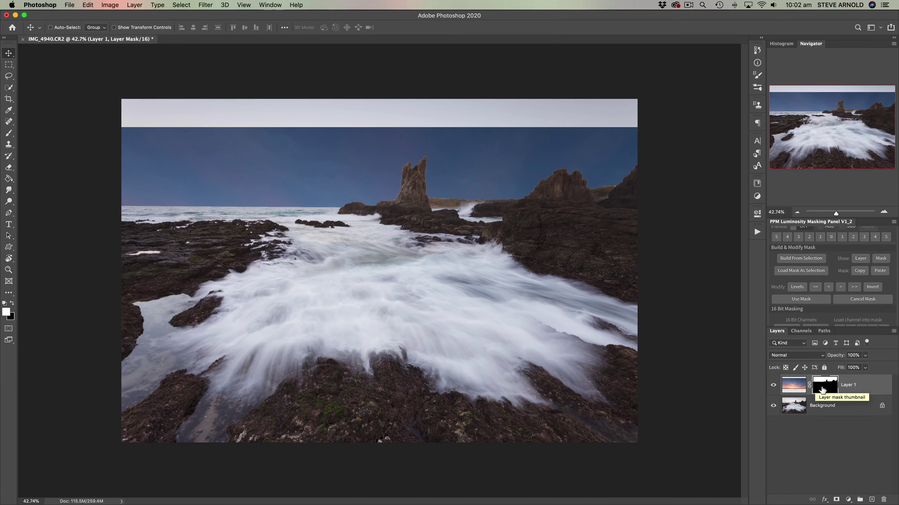
click(810, 387)
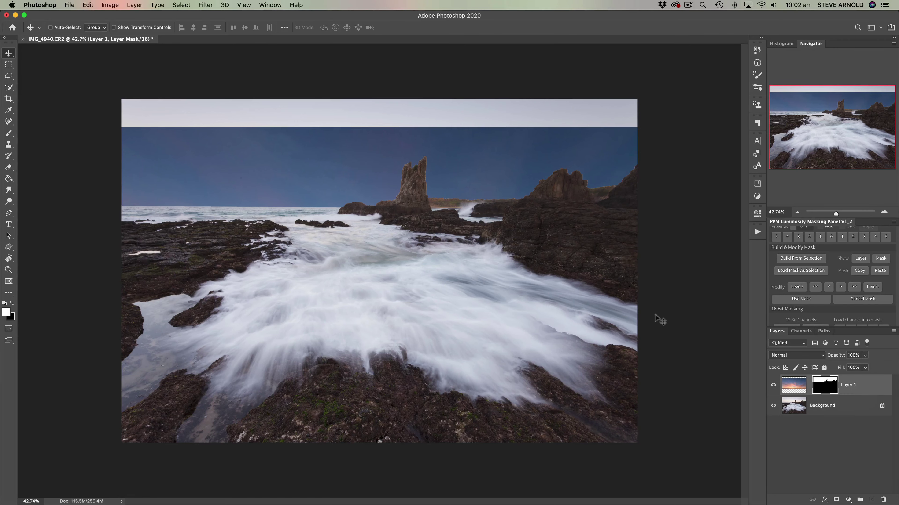
drag(392, 183, 393, 160)
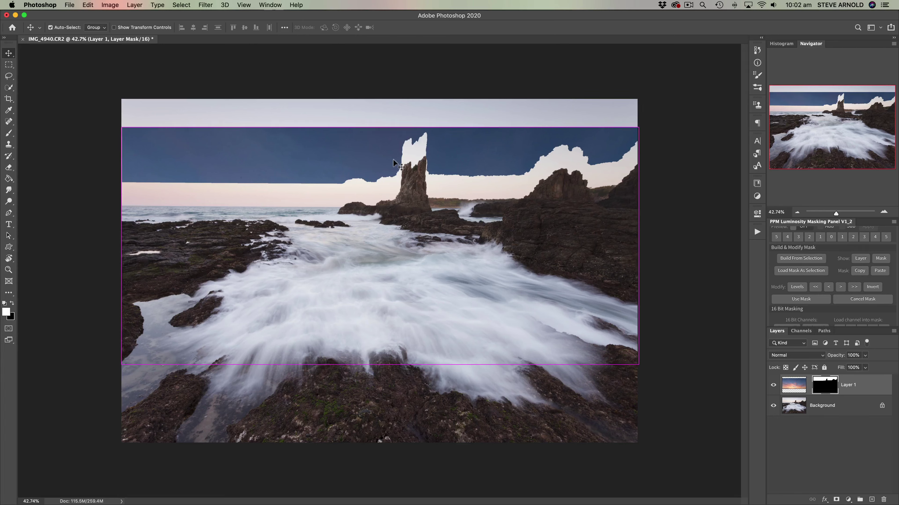
key(super+c)
key(super+z)
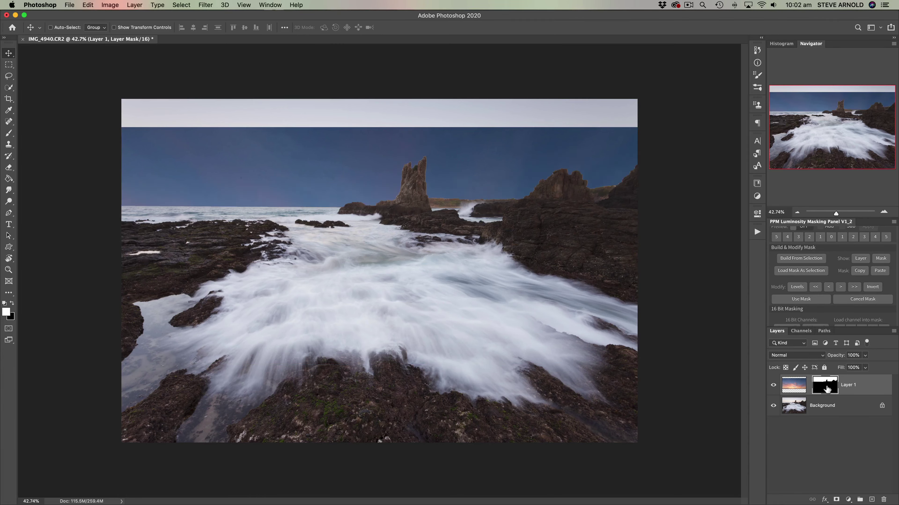
Step: Move Layer 1's sunset image up within its fixed mask until its horizon meets the sea horizon
click(799, 388)
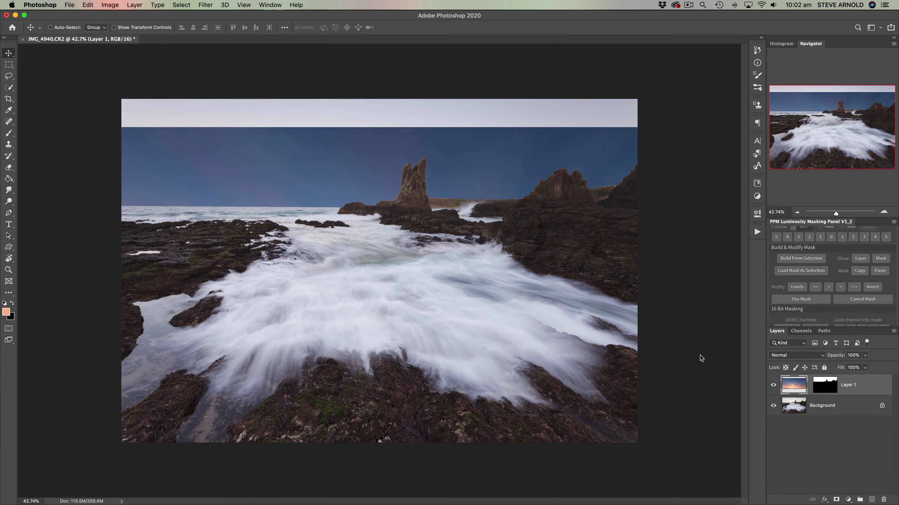
drag(424, 255, 420, 159)
drag(417, 230, 418, 187)
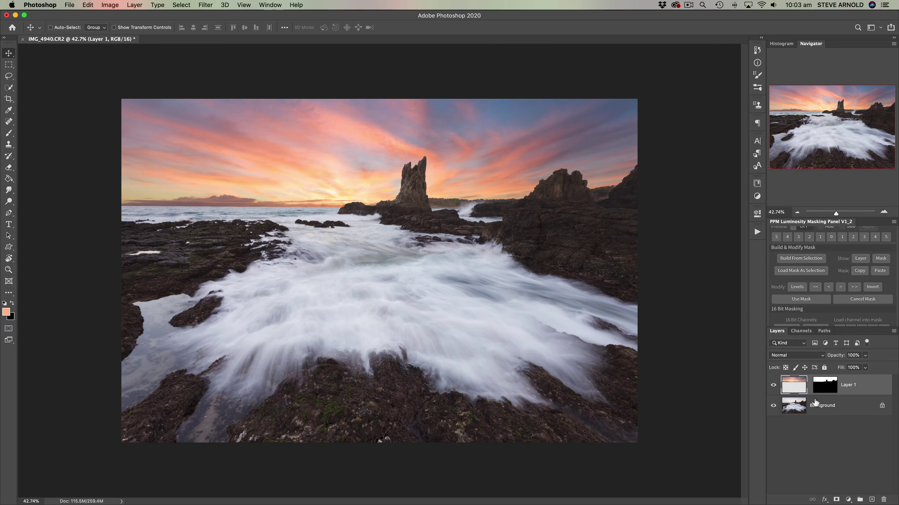
Step: Add a Curves adjustment layer directly above the Background layer
click(794, 409)
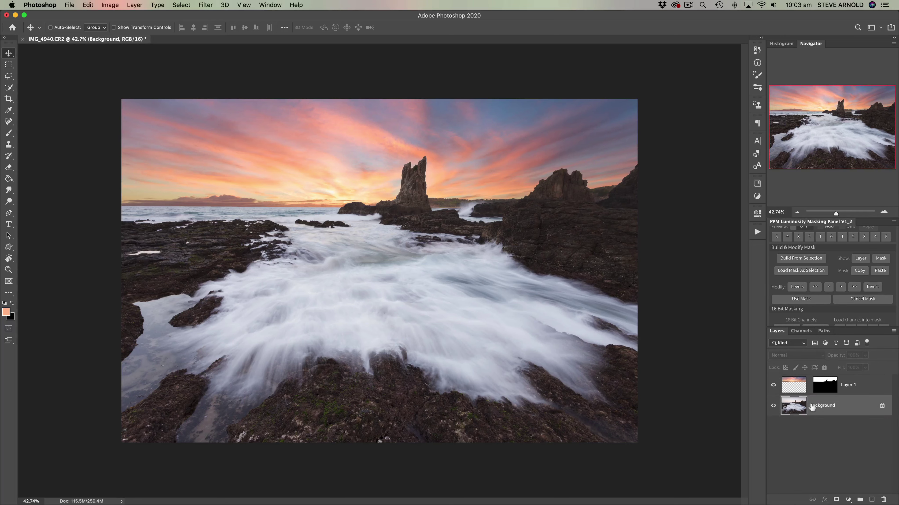
click(848, 499)
click(853, 376)
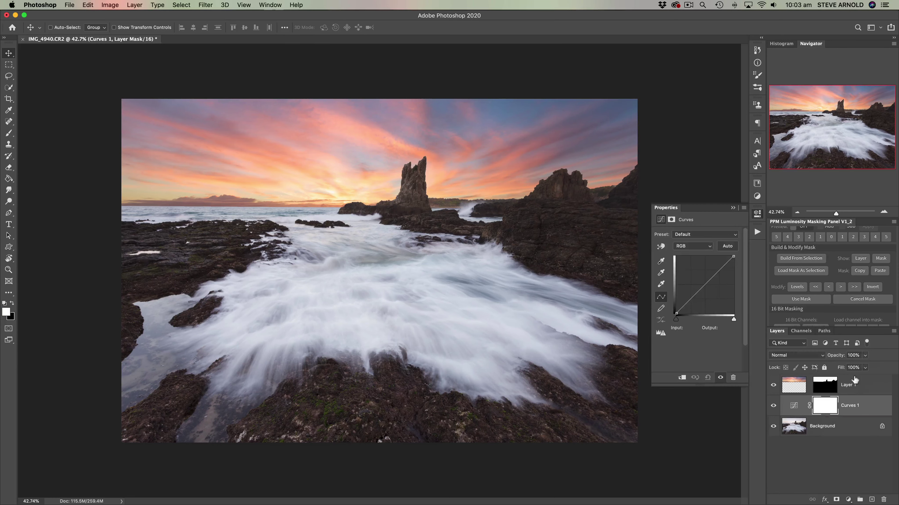
Step: Add a Curves adjustment layer above Layer 1 and clip it to that layer
click(800, 388)
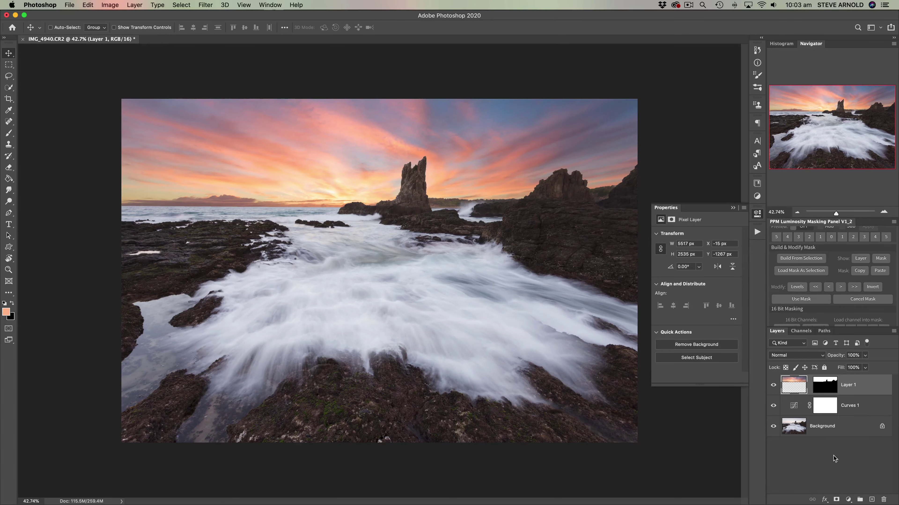
click(849, 500)
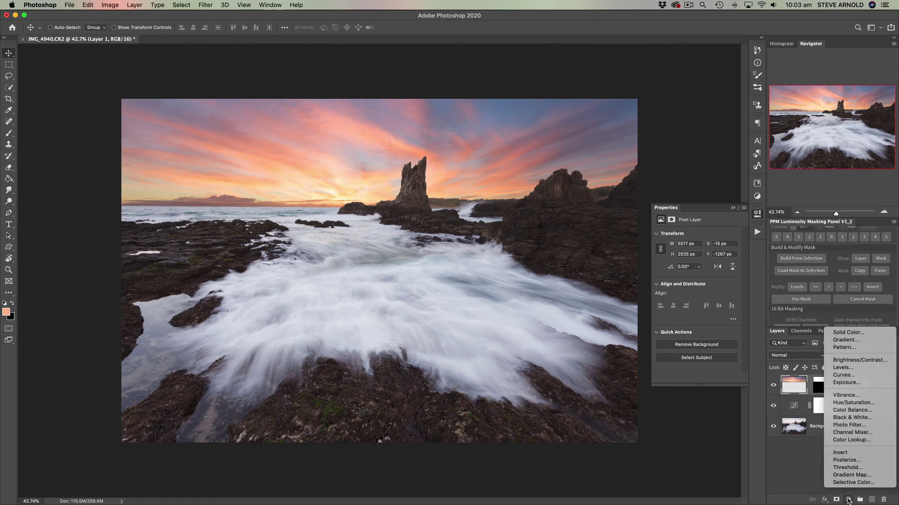
click(848, 378)
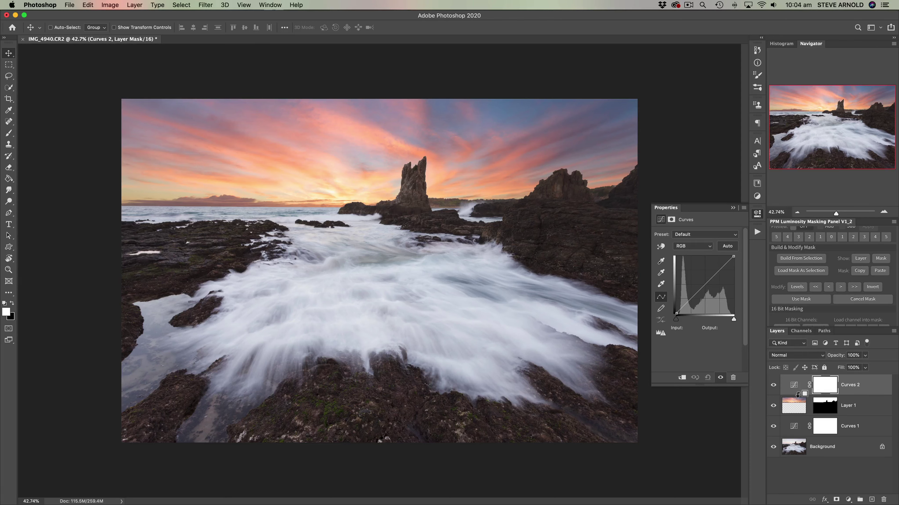
alt+click(798, 394)
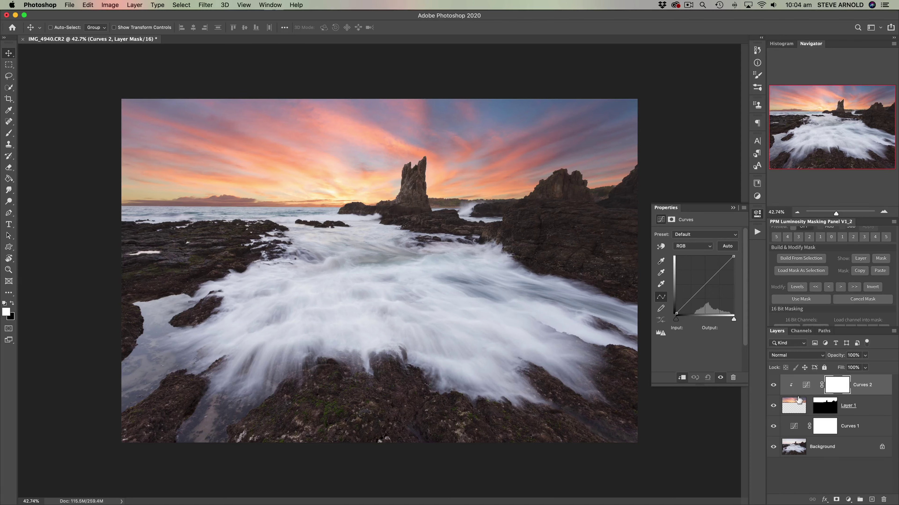
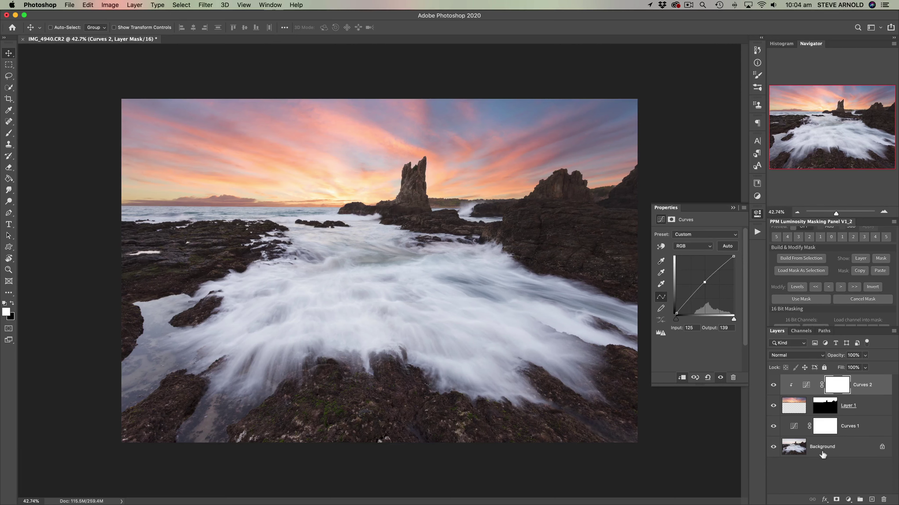
Step: Slightly darken the seascape by lowering the midpoint of the Curves 1 adjustment
click(795, 429)
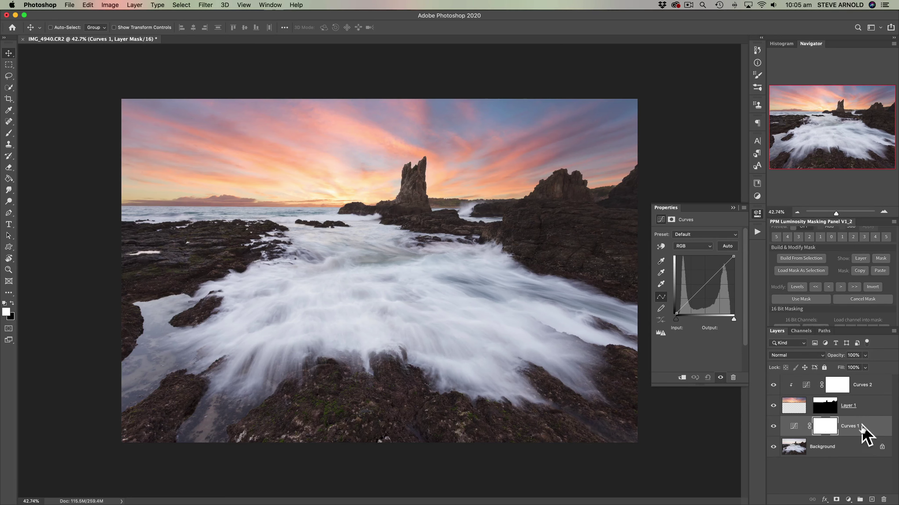
click(706, 286)
drag(706, 286, 707, 290)
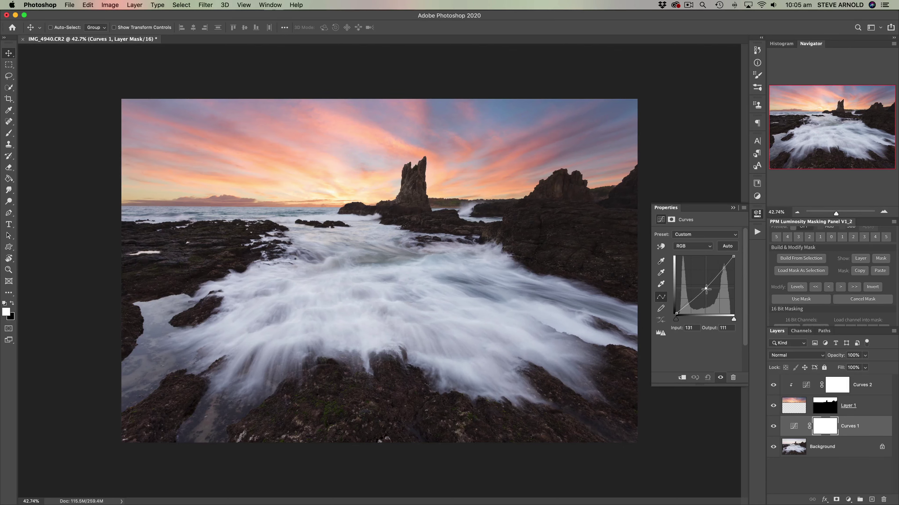
drag(707, 290, 704, 287)
Step: Brighten the sunset sky by raising the Curves 2 midpoint to input 123, output 149
click(807, 387)
drag(704, 282, 707, 283)
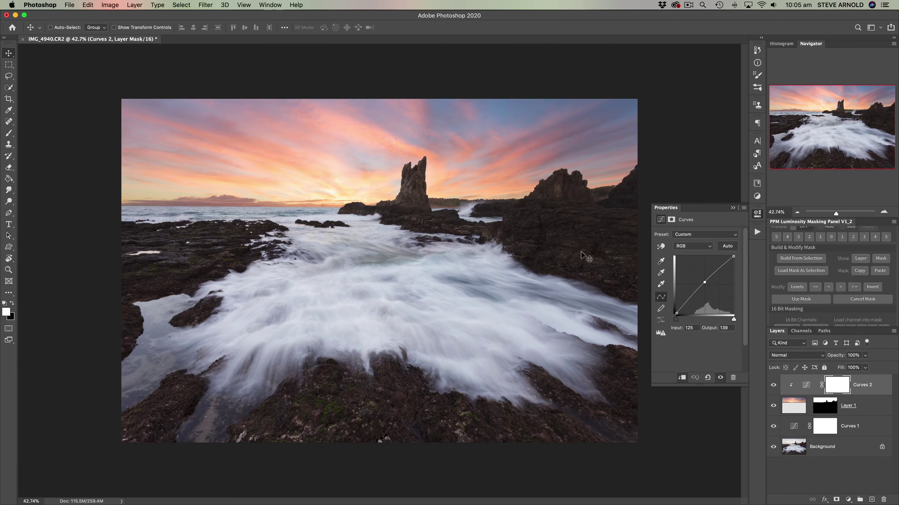
drag(706, 283, 704, 280)
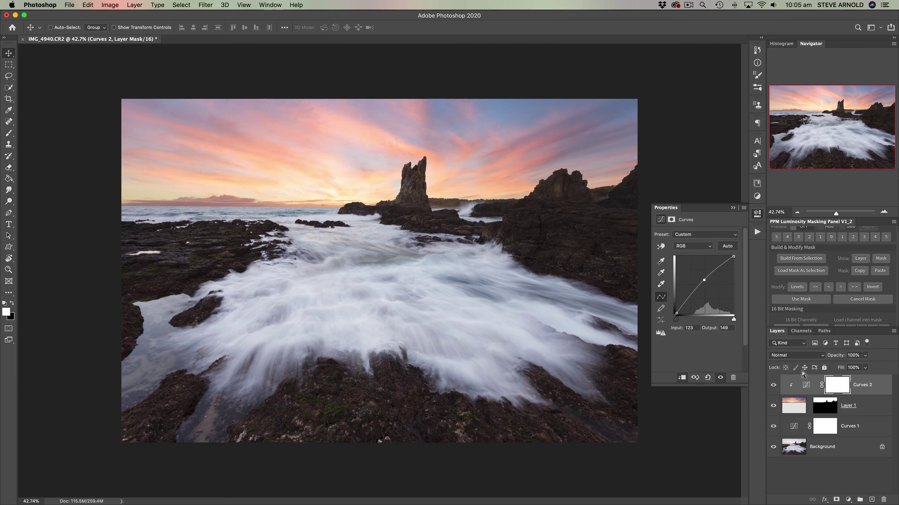
Step: Darken the seascape further by lowering the Curves 1 midpoint to about input 127, output 107
click(793, 429)
click(705, 289)
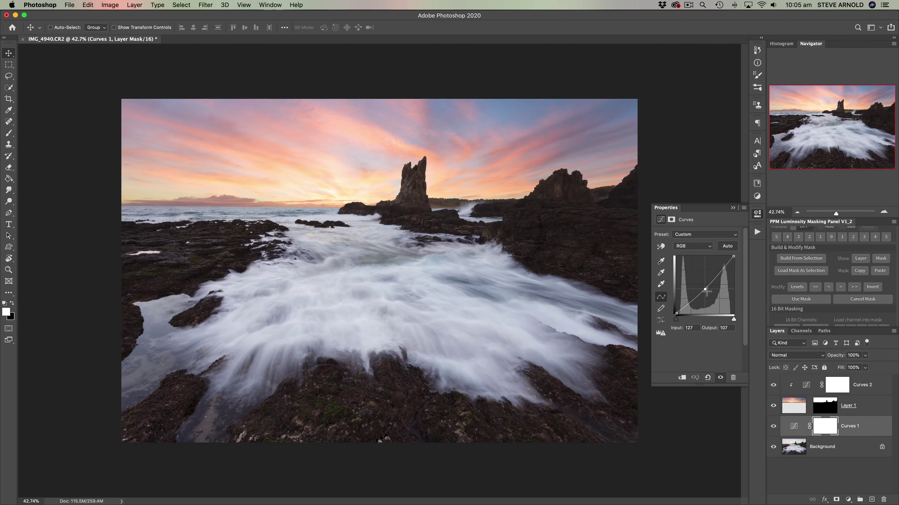
drag(707, 291, 708, 290)
Step: Hide and show Layer 1 to compare the original pale sky with the sunset composite
click(792, 407)
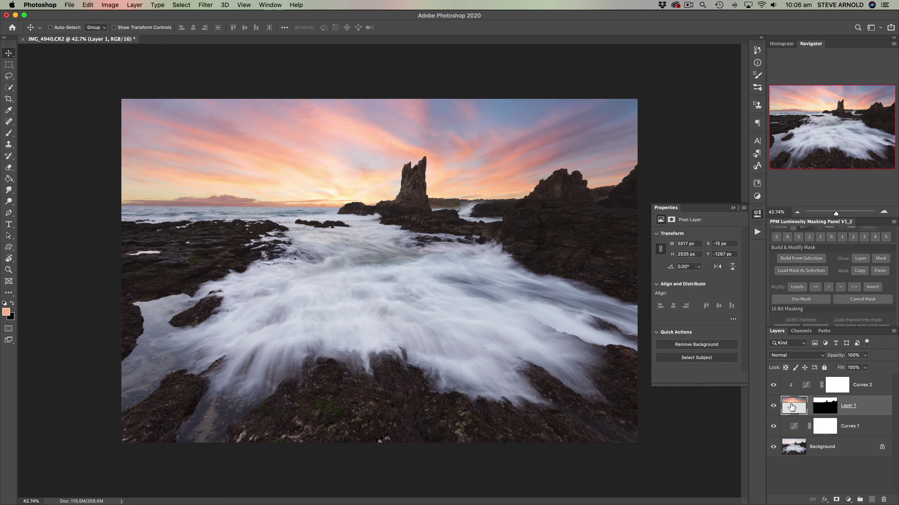
click(773, 406)
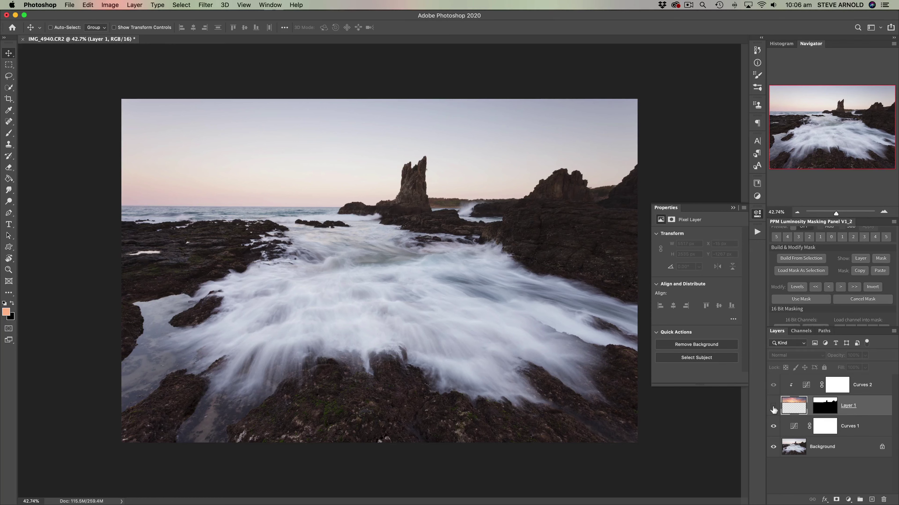
click(774, 407)
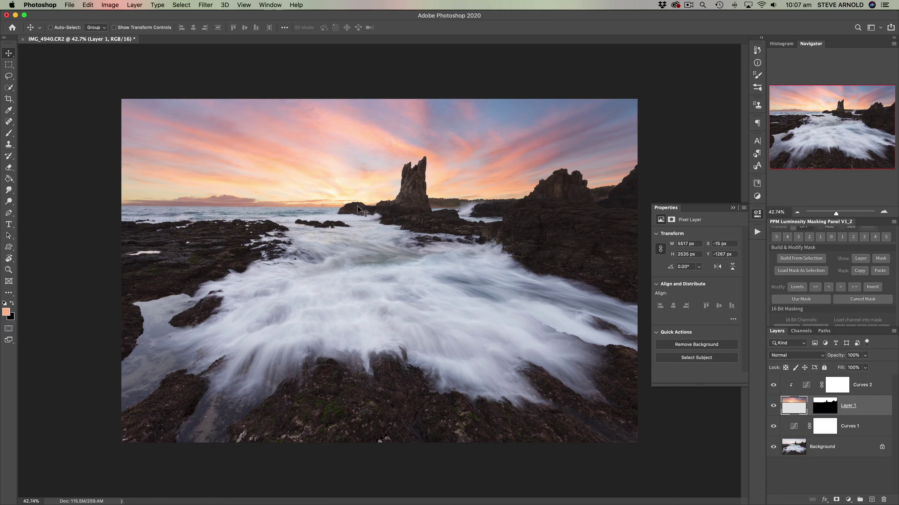
Step: Sample a warm peach colour from the glowing sky just beside the tall rock stack, using the Brush tool's colour sampling
click(8, 133)
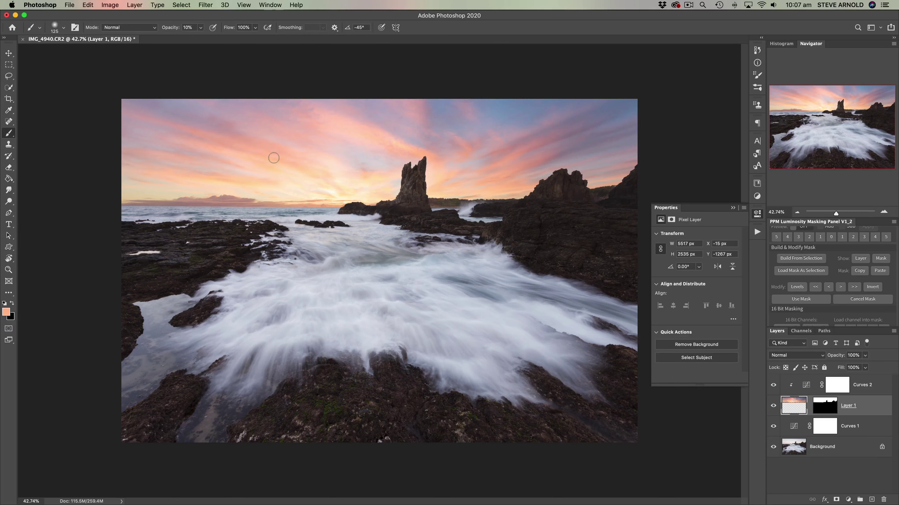
key(alt)
alt+click(340, 174)
mouse_move(340, 175)
mouse_down()
mouse_move(315, 169)
mouse_move(311, 185)
mouse_move(377, 173)
mouse_move(370, 177)
mouse_up()
Step: Add a Solid Color fill layer above Curves 2 using the sampled peach colour #e7cba3
click(806, 386)
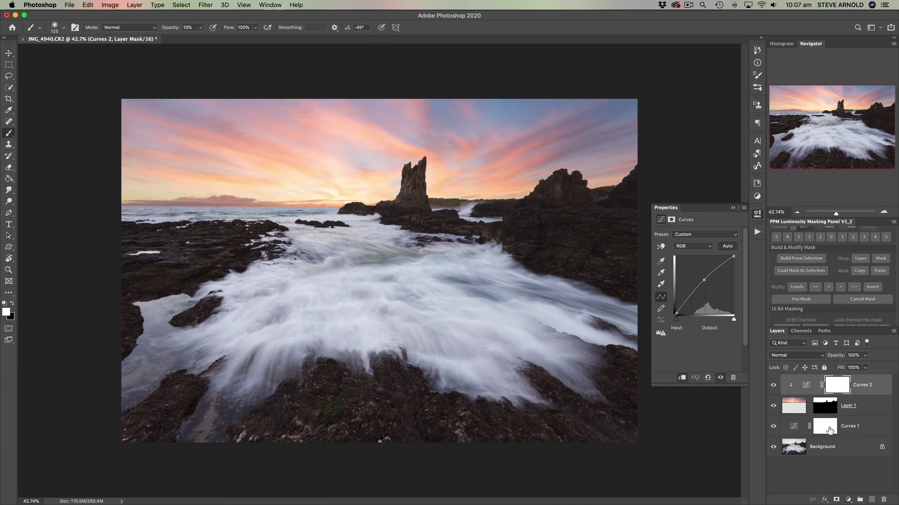
click(848, 499)
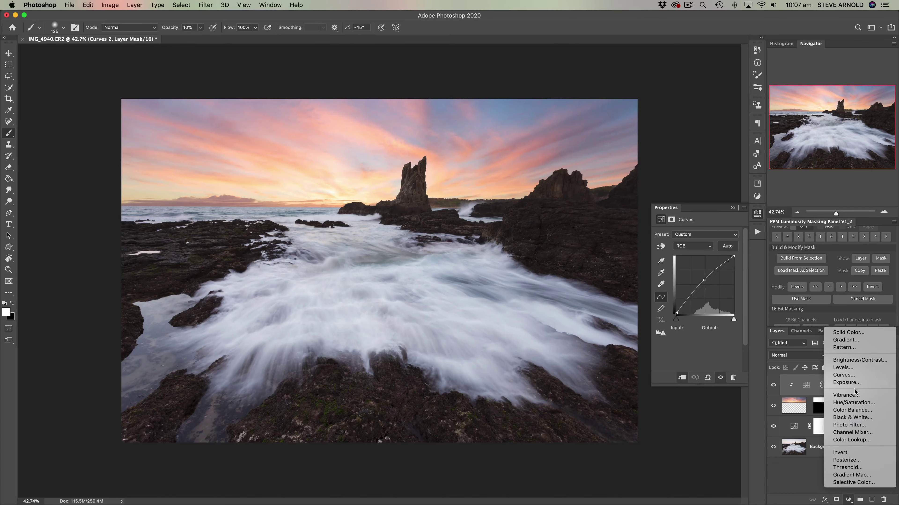
click(848, 333)
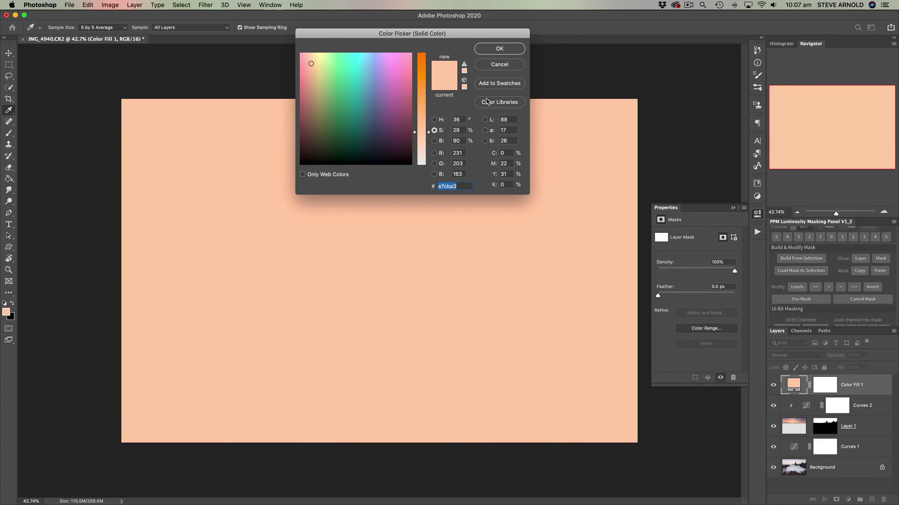
click(499, 48)
key(b)
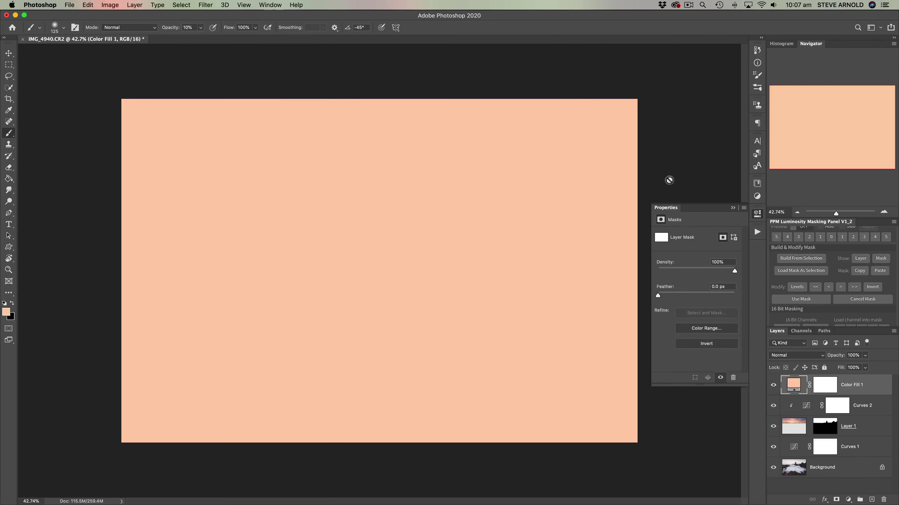
Step: Set Color Fill 1's blend mode to Multiply and lower its layer opacity to 48%
click(822, 357)
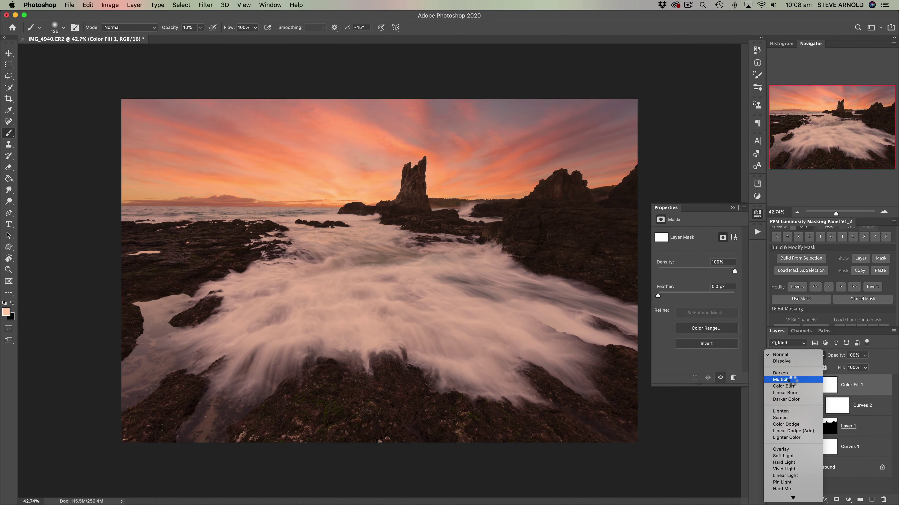
click(782, 380)
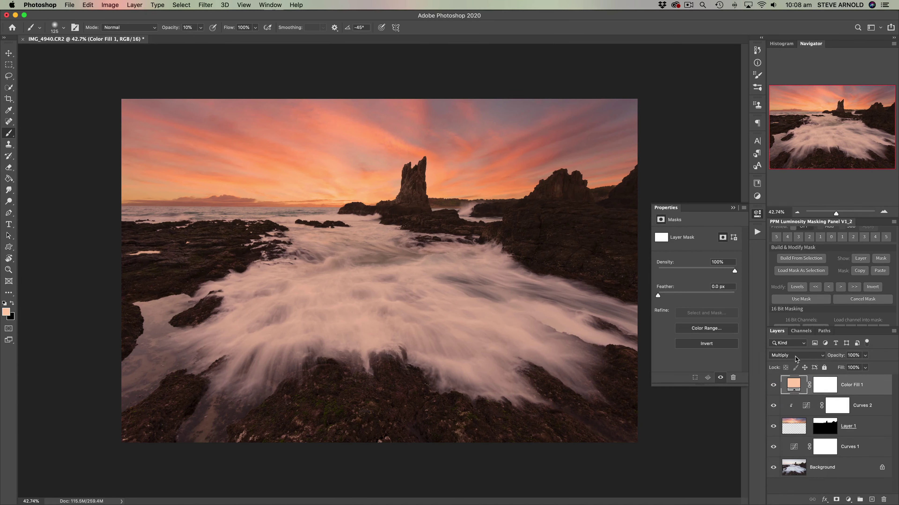
drag(839, 360, 818, 359)
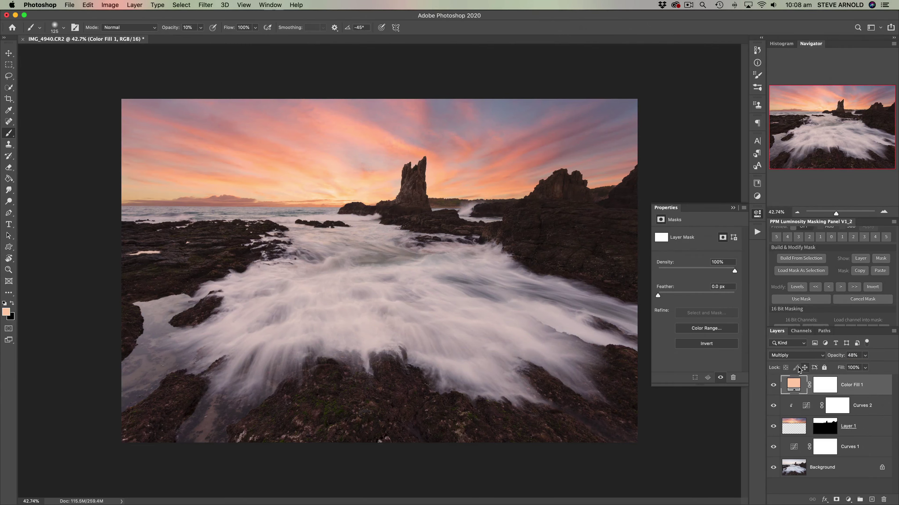
Step: Hide and show Color Fill 1 to compare the whole image with and without the warm tint
click(773, 386)
click(774, 386)
click(773, 385)
click(773, 386)
click(774, 387)
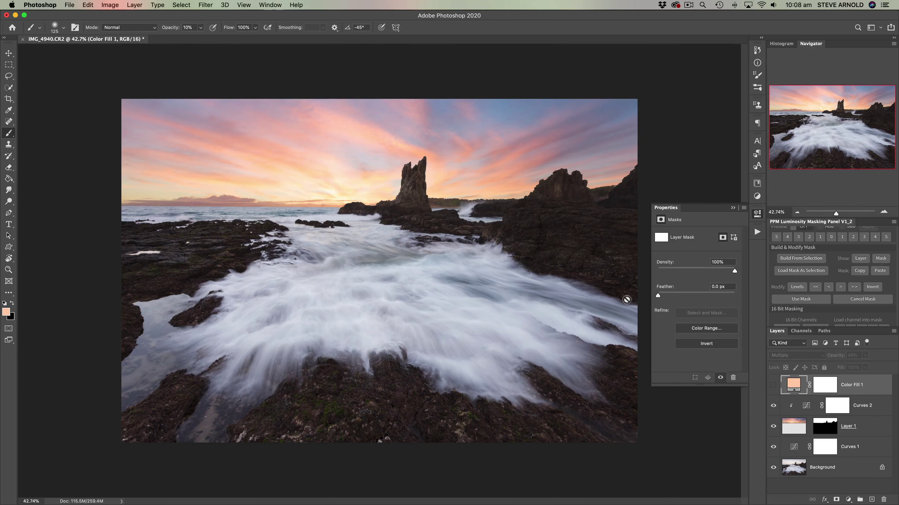
click(773, 386)
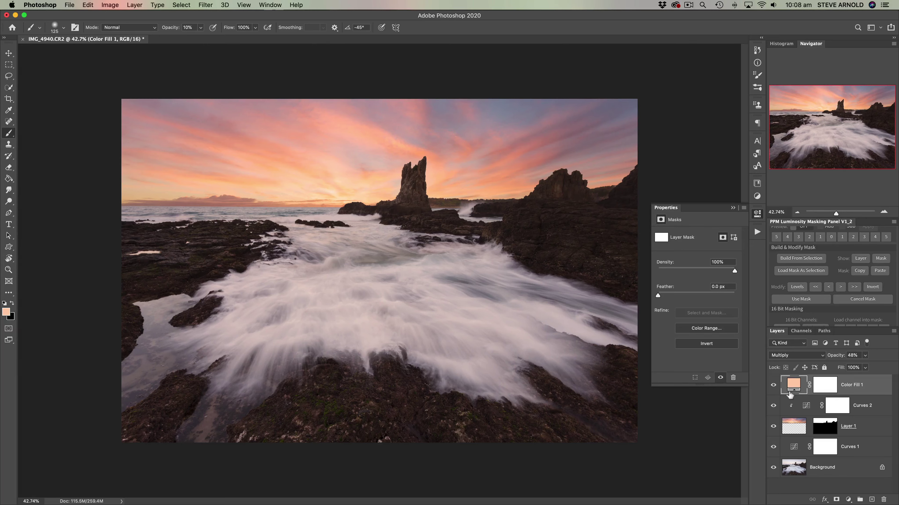
click(774, 386)
click(773, 386)
Step: Move Color Fill 1 beneath Layer 1 to tint only the seascape, and toggle its visibility to compare
drag(795, 388, 800, 436)
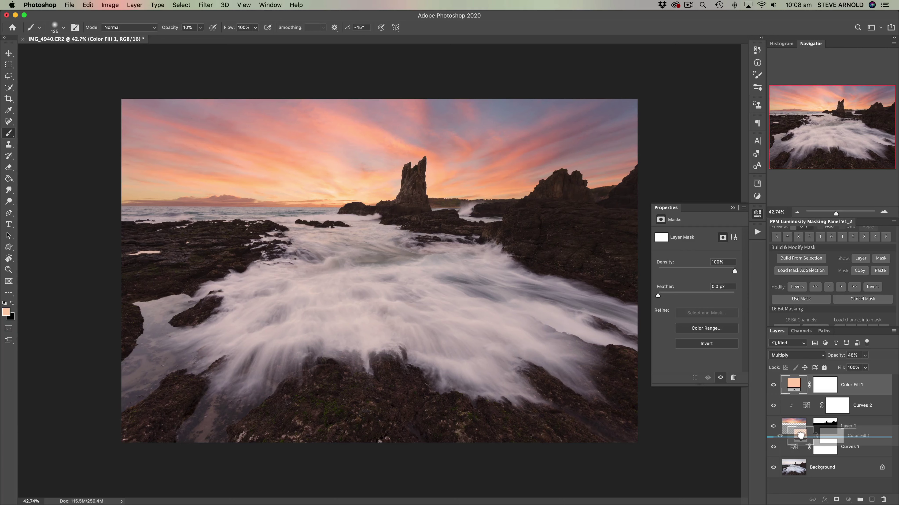
drag(800, 435, 801, 437)
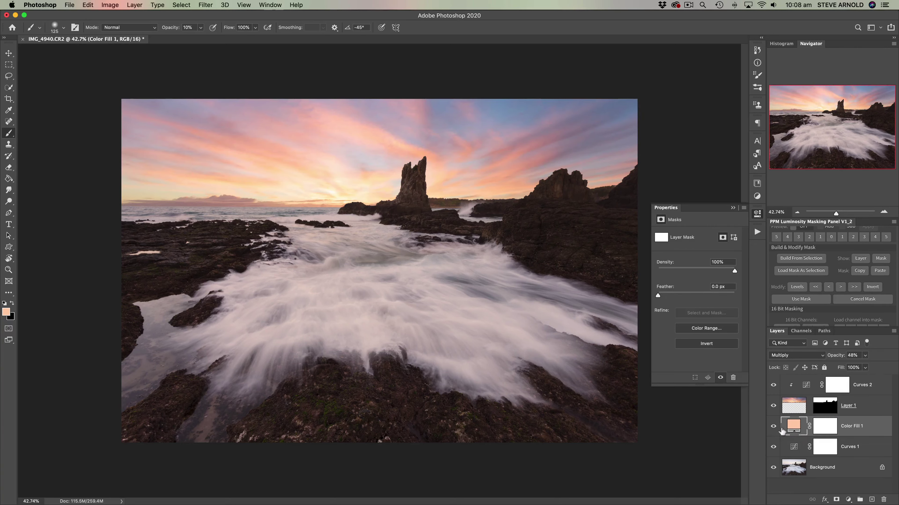
click(773, 427)
click(774, 427)
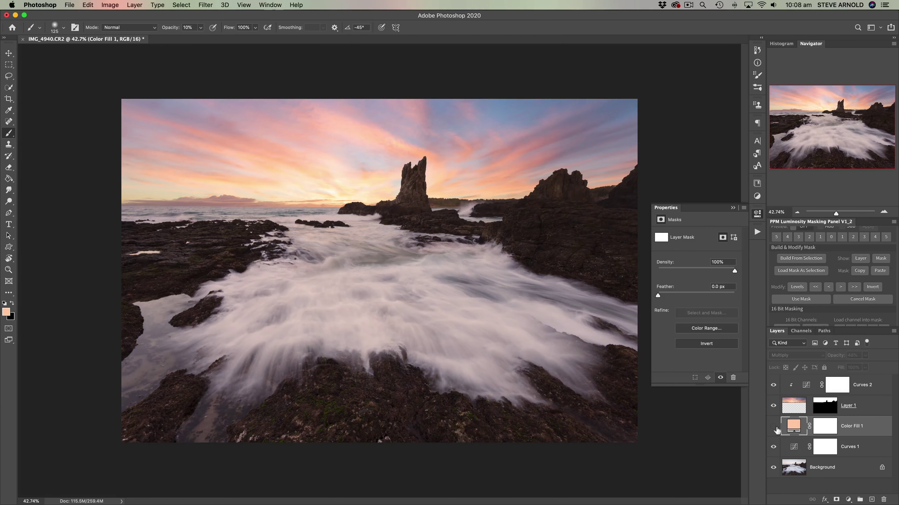
click(773, 427)
click(773, 427)
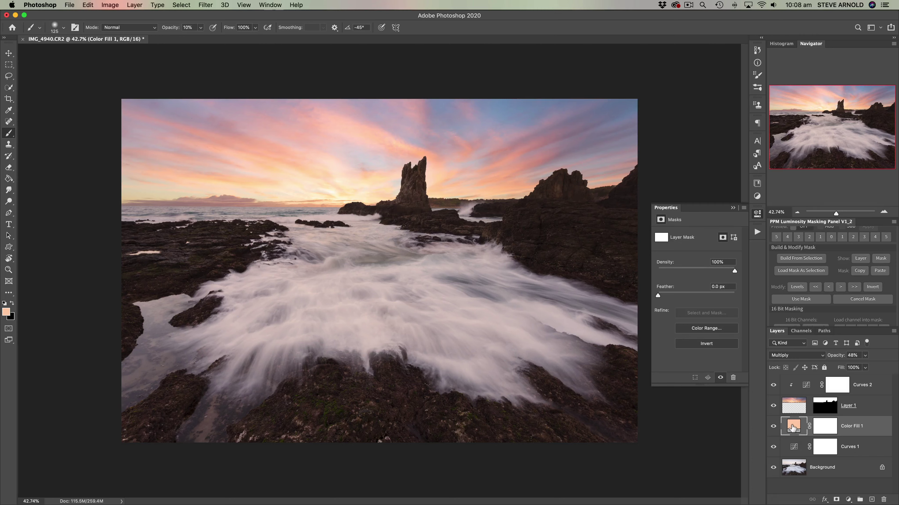
click(773, 427)
click(773, 427)
click(774, 427)
click(773, 427)
Step: Try Color Fill 1 in Normal blend mode with its opacity lowered to 10%
click(791, 355)
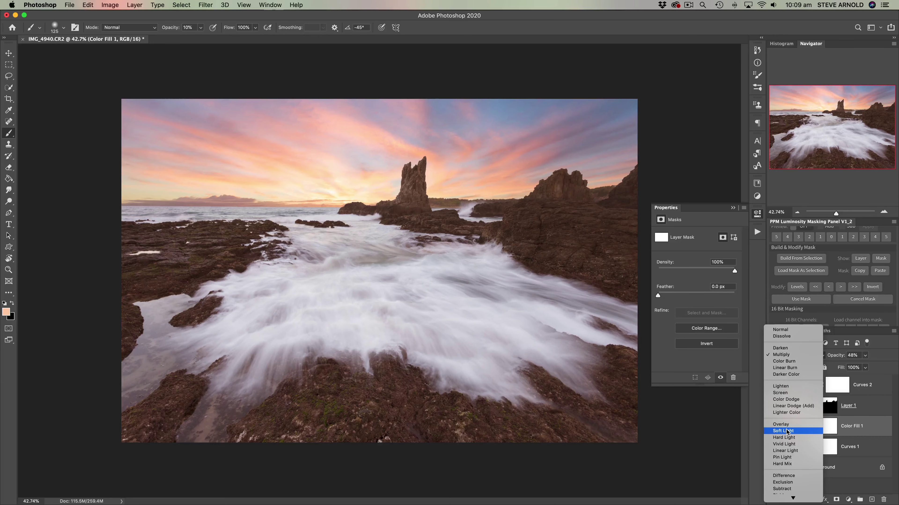
scroll(796, 428, down, 1)
scroll(796, 424, down, 1)
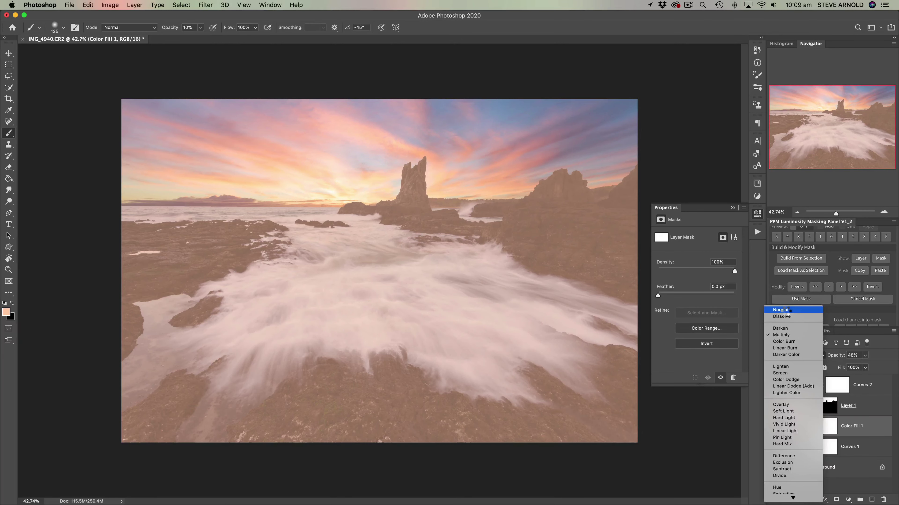
click(785, 310)
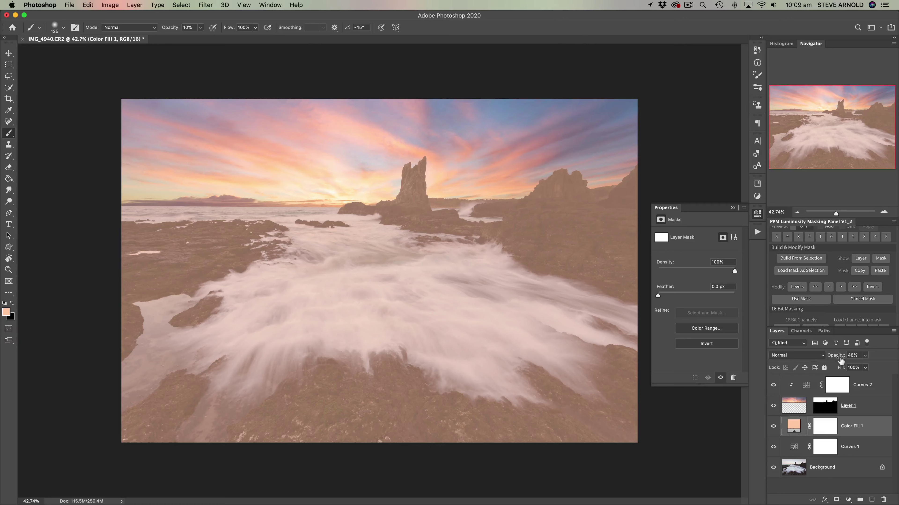
drag(838, 359, 822, 359)
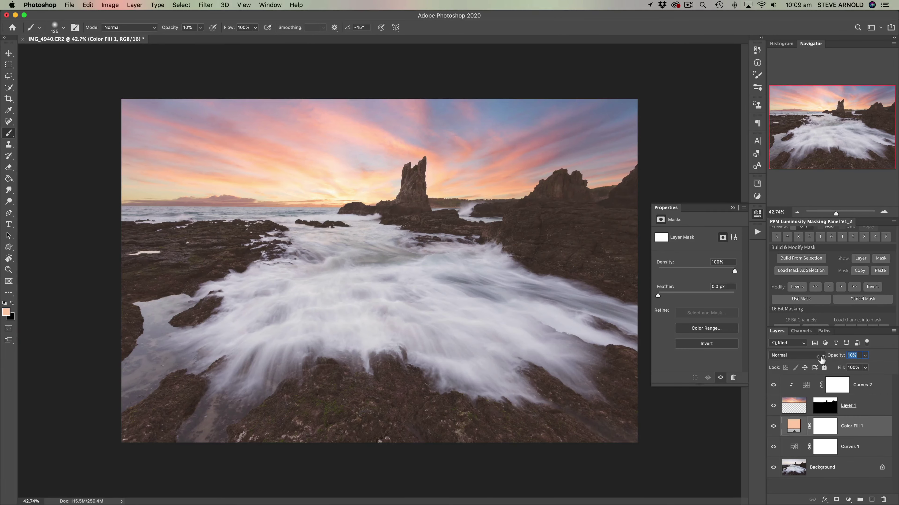
Step: Hide and show Color Fill 1 repeatedly to judge how the Normal-mode tint affects the rocks and water
click(774, 426)
click(773, 427)
click(774, 427)
click(773, 426)
click(773, 427)
click(773, 427)
click(774, 427)
click(773, 427)
Step: Try lowering Color Fill 1's opacity to 5% and compare the seascape with the layer hidden
drag(839, 359, 837, 359)
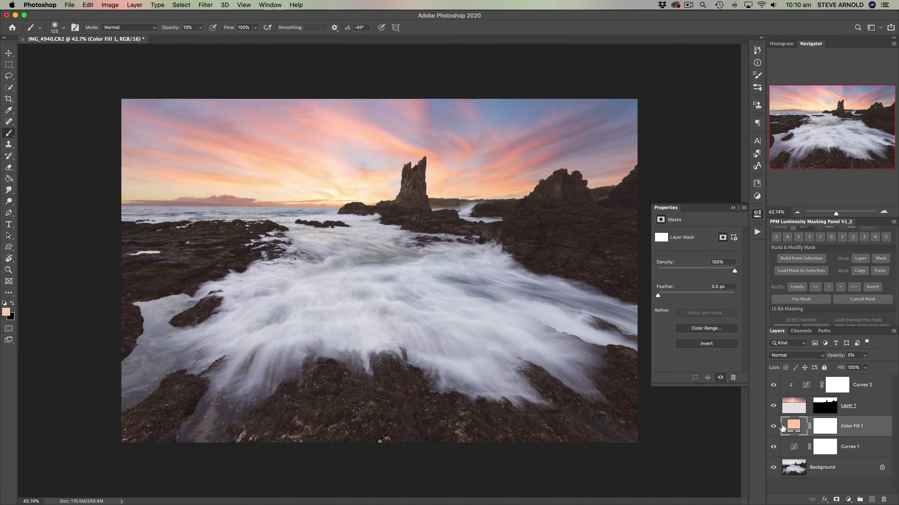
click(774, 427)
click(773, 427)
Step: Change Color Fill 1's blend mode back to Multiply and set its opacity to 40%
click(815, 355)
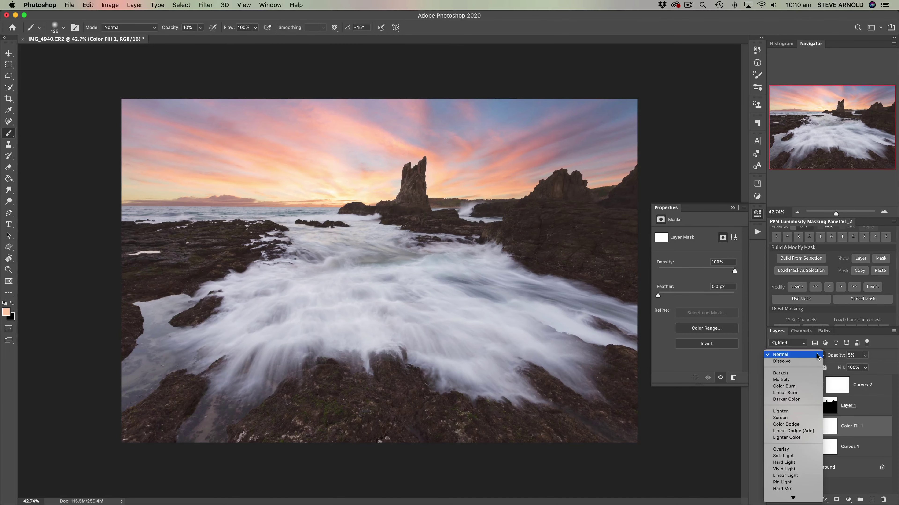
click(806, 379)
drag(837, 356, 852, 364)
Step: Toggle Color Fill 1's visibility to compare the water and rocks with and without the Multiply tint
click(773, 426)
click(773, 426)
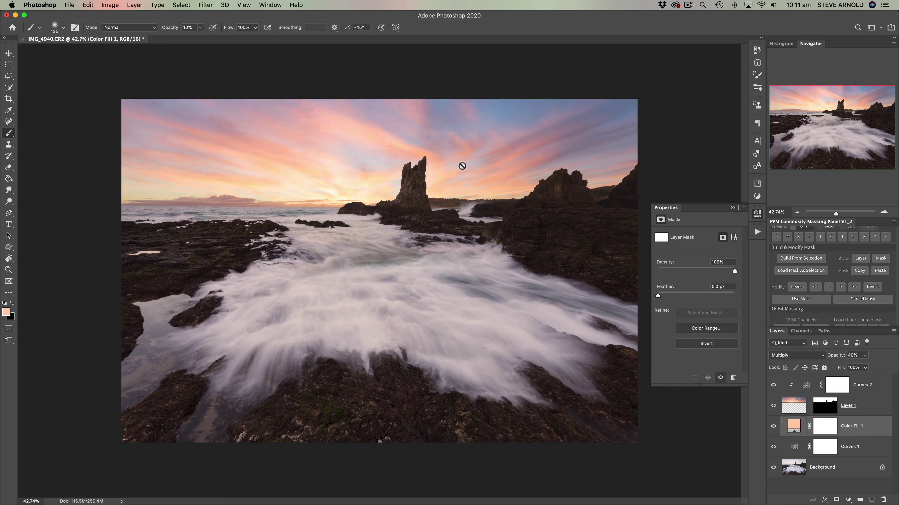
click(774, 426)
click(774, 427)
click(774, 427)
click(773, 427)
click(774, 426)
click(774, 427)
Step: Fine-tune the Curves 1 midpoint to rebalance the seascape's brightness beneath the peach tint
click(797, 451)
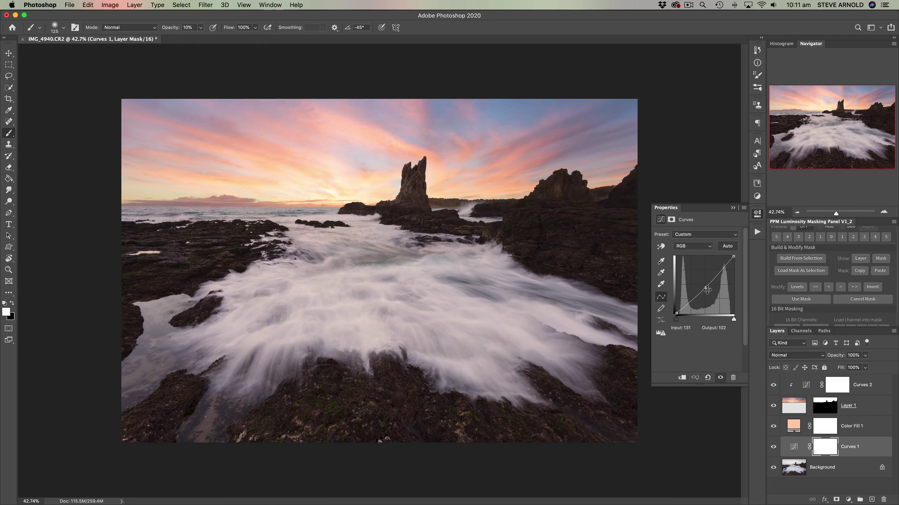
drag(707, 290, 706, 288)
drag(706, 288, 707, 289)
click(774, 447)
click(793, 448)
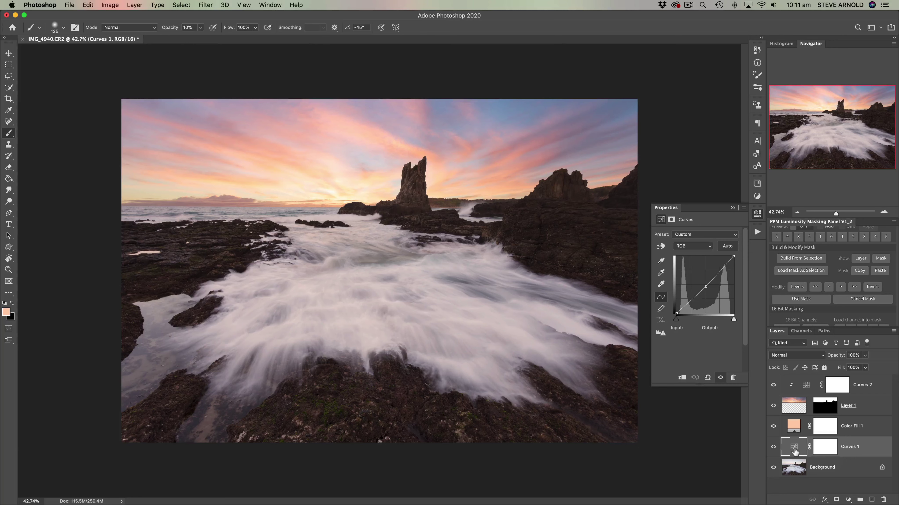
Step: Select Color Fill 1 and toggle its visibility to check how strongly it warms the white water
click(792, 427)
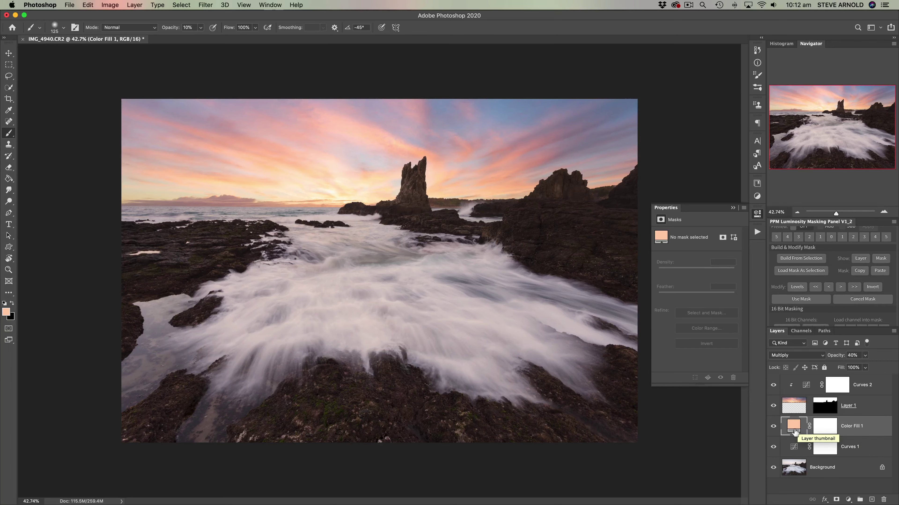
click(774, 427)
click(774, 427)
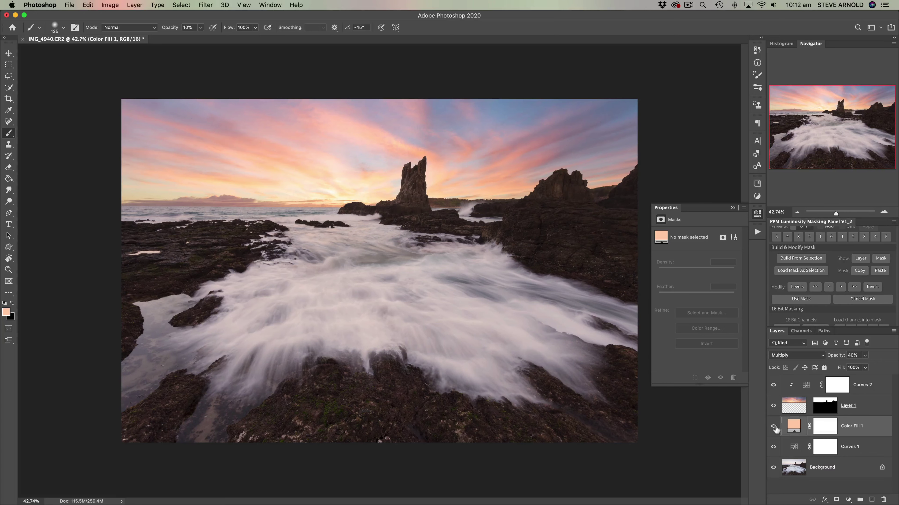
click(774, 426)
click(774, 427)
Step: Paint black on Color Fill 1's layer mask over the central white water with an 800 px brush
click(13, 303)
click(821, 431)
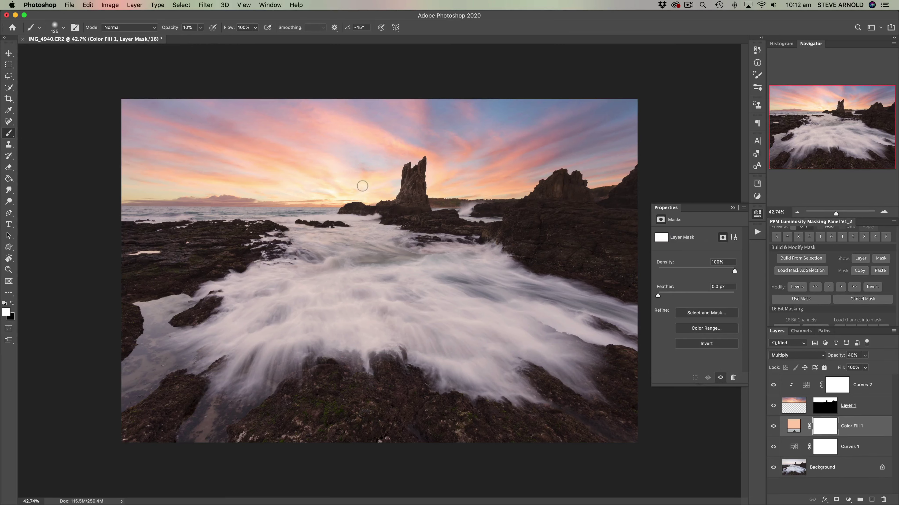
key(bracketright)
key(bracketright)
key(bracketright)
key(bracketright)
key(bracketright)
key(bracketright)
key(bracketright)
key(bracketright)
key(bracketright)
key(bracketright)
drag(185, 31, 183, 32)
click(12, 303)
mouse_move(356, 281)
mouse_down()
mouse_move(467, 281)
mouse_move(555, 323)
mouse_move(240, 322)
mouse_move(347, 273)
mouse_move(400, 272)
mouse_up()
Step: Hide and show the masked Color Fill 1 to compare the reduced tint in the central water
click(774, 426)
click(774, 426)
click(773, 426)
click(773, 427)
click(773, 426)
click(773, 426)
click(773, 426)
Step: Lower the brush opacity to 12%, paint black over the water on Color Fill 1's mask, and compare with the layer hidden
drag(173, 33, 165, 33)
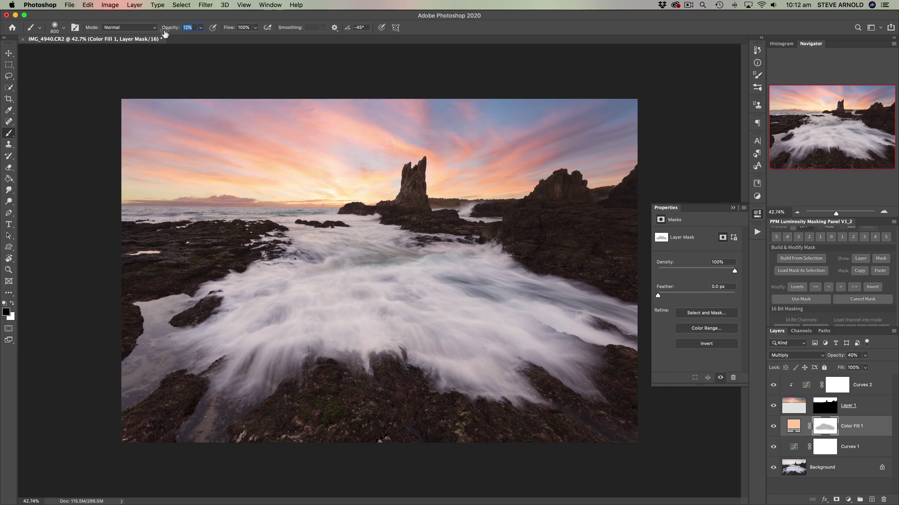
mouse_move(320, 253)
mouse_down()
mouse_move(342, 292)
mouse_move(256, 316)
mouse_move(407, 306)
mouse_move(262, 310)
mouse_move(226, 326)
mouse_move(302, 292)
mouse_move(319, 267)
mouse_move(351, 230)
mouse_up()
click(774, 426)
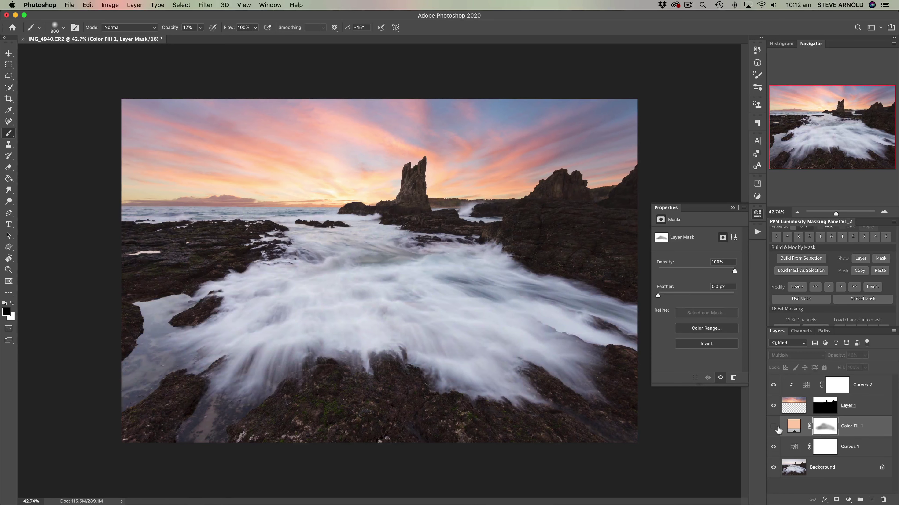
click(776, 426)
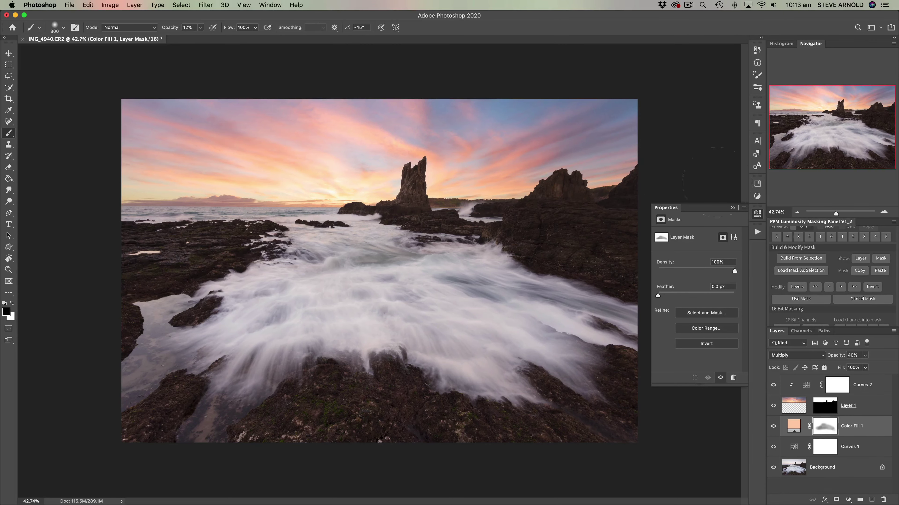
Step: Reduce the brush size to 70 px for detailed work along the horizon
click(884, 212)
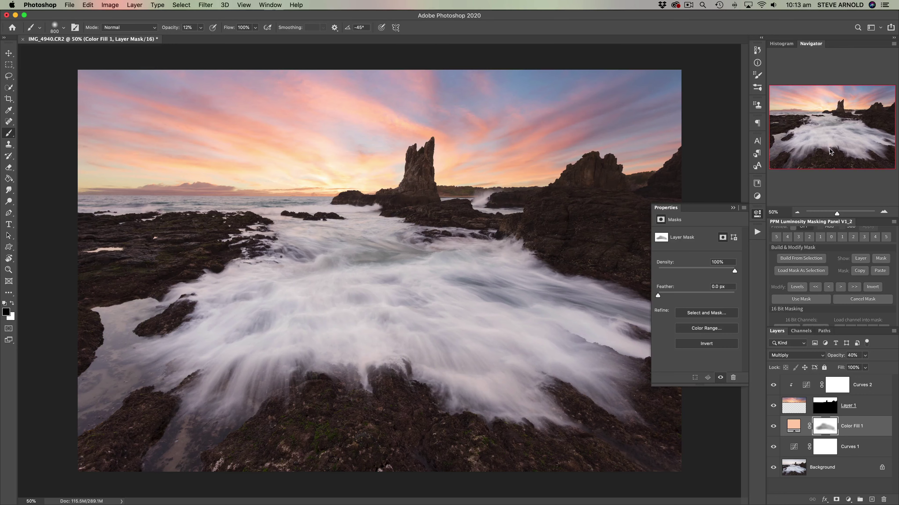
click(884, 212)
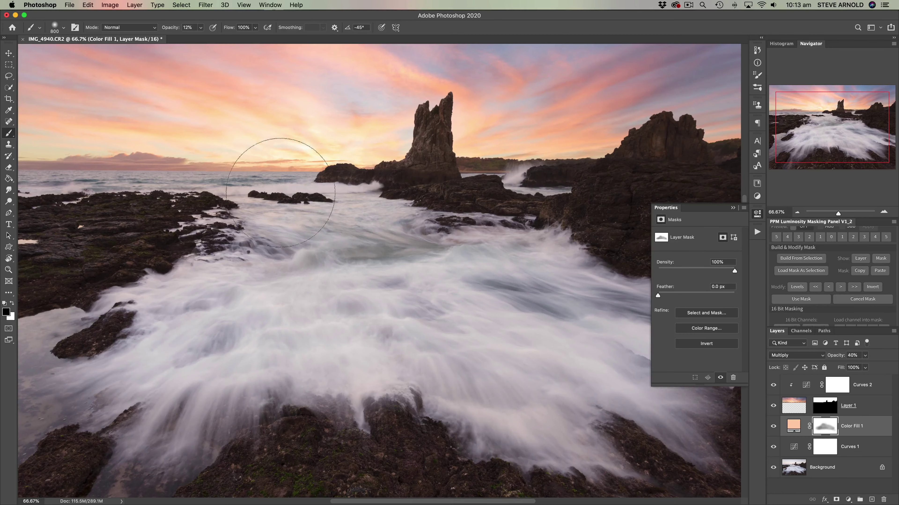
drag(217, 177, 325, 200)
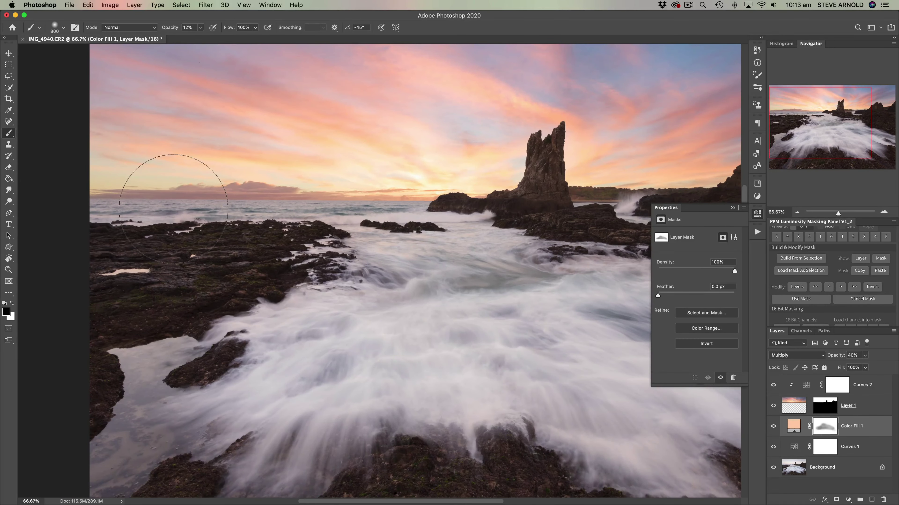
key(bracketleft)
key(bracketleft)
key(bracketleft)
key(bracketleft)
key(bracketleft)
key(bracketleft)
key(bracketleft)
key(bracketleft)
key(bracketleft)
key(bracketleft)
key(bracketleft)
Step: Add a new empty layer above Curves 2 and set its blend mode to Soft Light
click(862, 387)
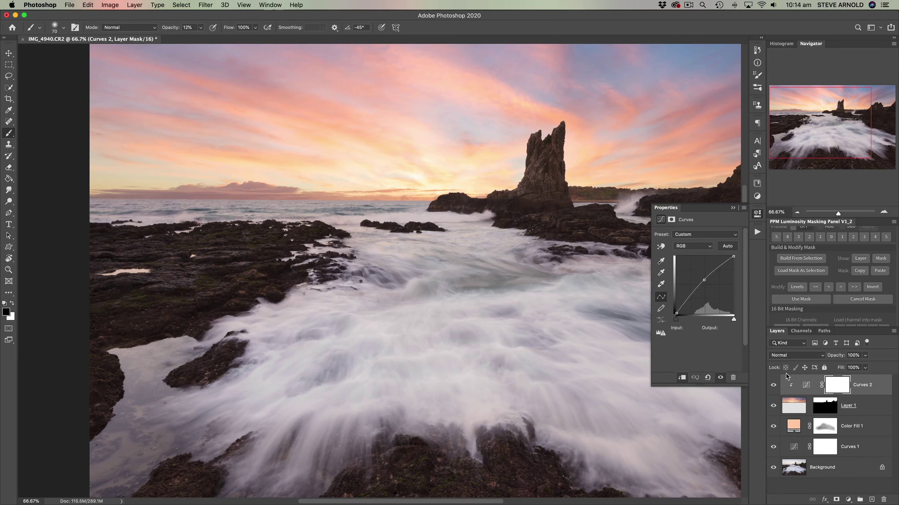
click(872, 499)
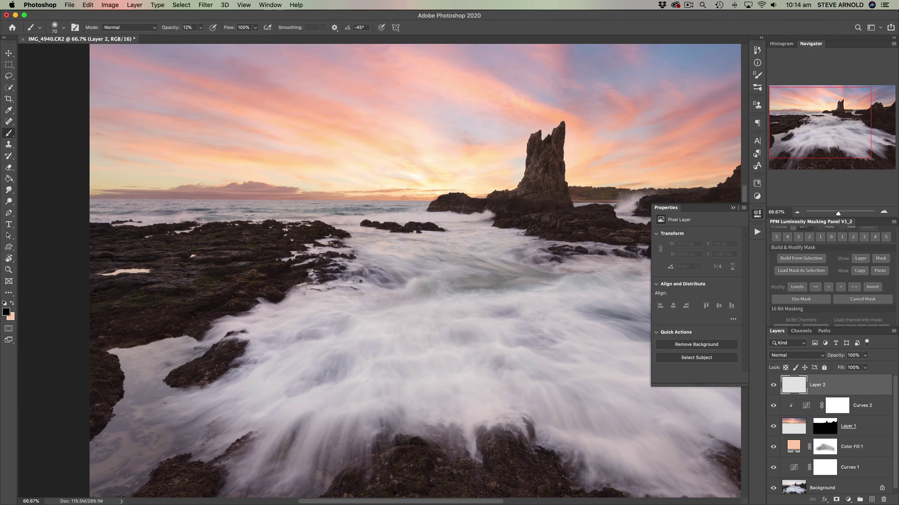
click(797, 355)
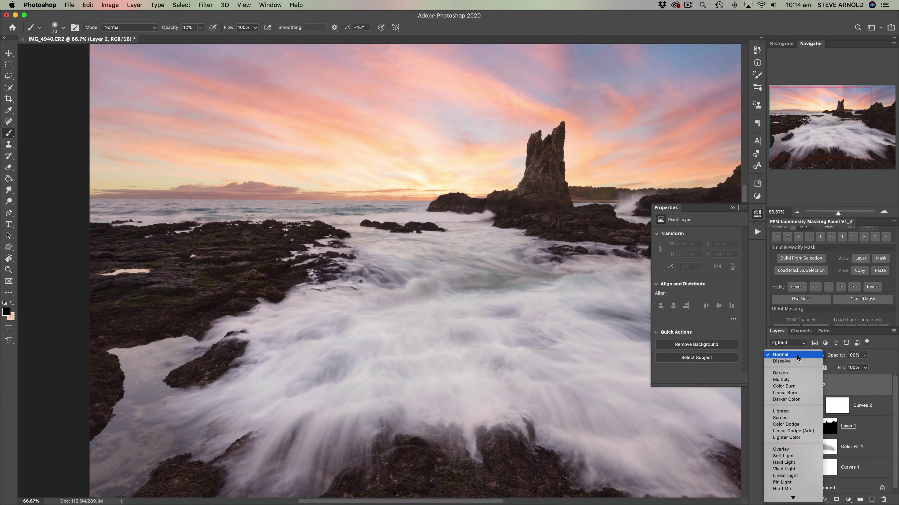
click(783, 456)
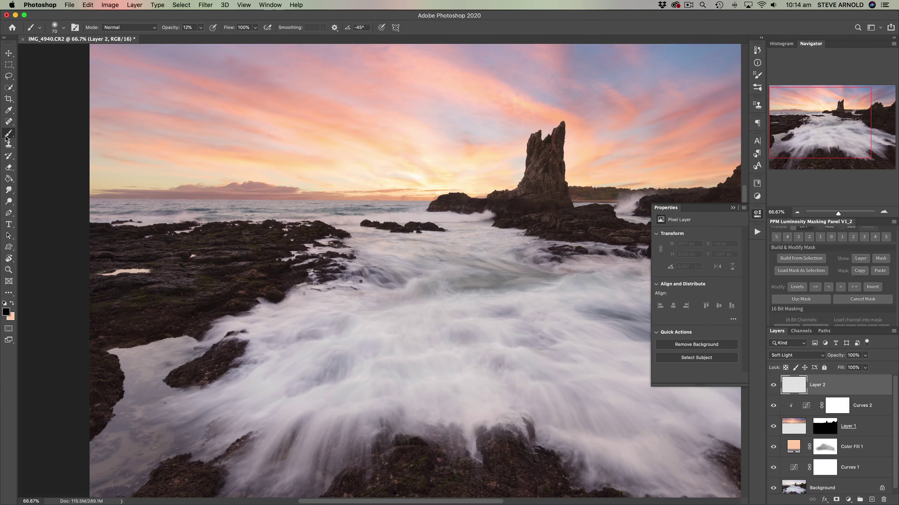
Step: Sample the pink of the cloud band above the horizon and enlarge the brush to 100 px
alt+click(259, 193)
alt+click(250, 191)
drag(250, 191, 202, 192)
key(bracketright)
key(bracketright)
key(bracketright)
Step: Paint the sampled pink over the distant water along the horizon on Layer 2 at 12% opacity
drag(179, 202, 302, 203)
drag(147, 204, 291, 201)
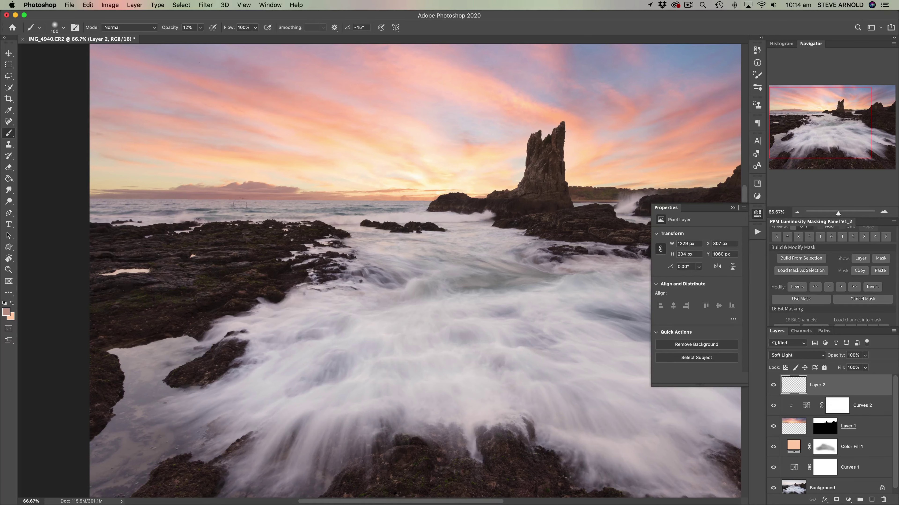
drag(216, 204, 152, 203)
drag(222, 202, 141, 201)
drag(290, 203, 120, 202)
drag(197, 200, 95, 201)
drag(314, 200, 332, 204)
Step: Hide and show Layer 2 to compare the pink tint on the distant water
click(773, 386)
click(773, 385)
click(773, 386)
click(773, 385)
Step: Raise the brush opacity to 25% and change Layer 2's blend mode to Overlay
drag(172, 32, 183, 32)
click(798, 355)
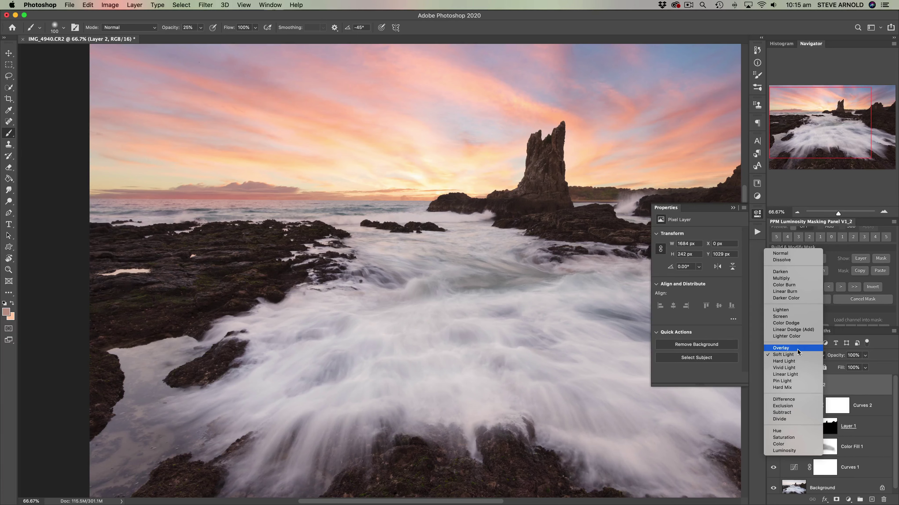
click(798, 349)
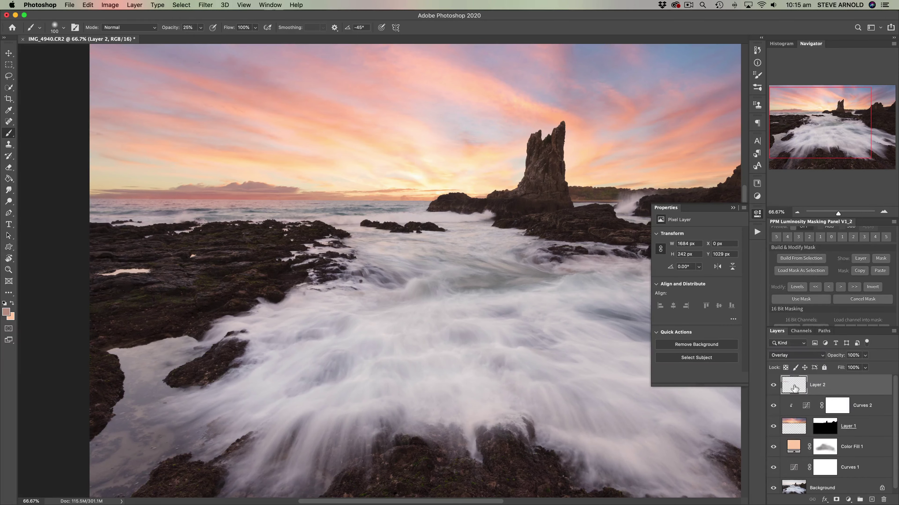
Step: Delete the painted Layer 2 and replace it with a new empty layer set to Overlay
double_click(797, 389)
click(863, 278)
drag(794, 384, 884, 499)
click(871, 500)
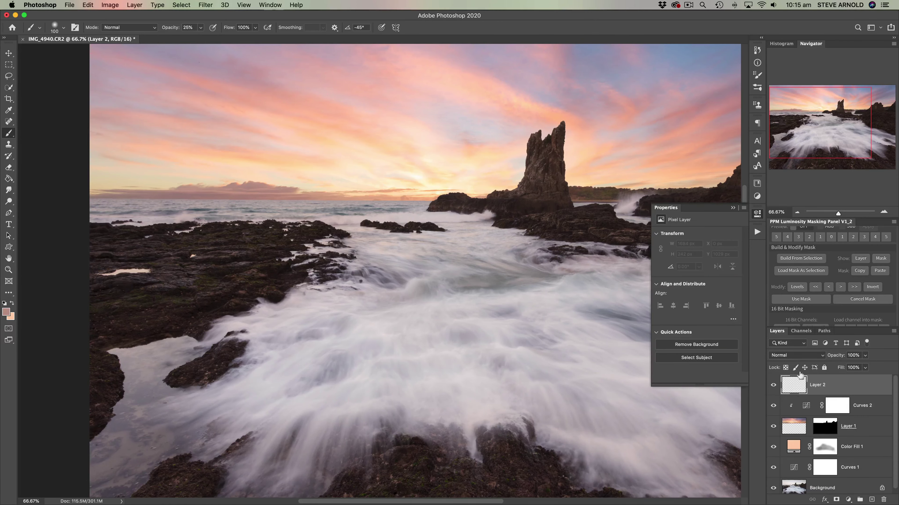
click(796, 355)
click(782, 449)
Step: Brush the sampled pink at 25% opacity across the distant water beneath the cloud band on the new layer
drag(255, 203, 223, 204)
drag(166, 204, 126, 205)
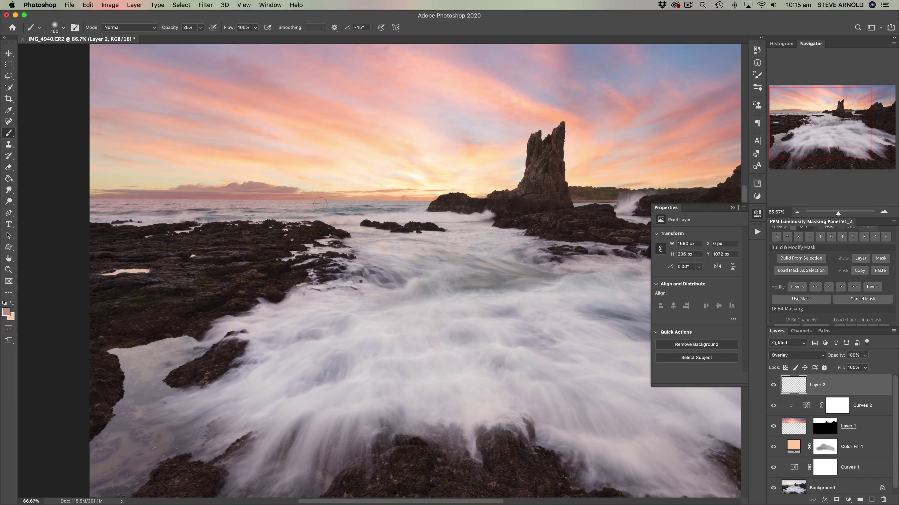
drag(165, 207, 165, 207)
Step: Lower the brush opacity to 12%, sample the peach glow above the horizon, and paint it over the water below
drag(174, 32, 166, 31)
mouse_move(337, 203)
mouse_down()
mouse_move(227, 205)
mouse_move(397, 191)
mouse_up()
alt+click(392, 195)
mouse_move(341, 204)
mouse_down()
mouse_move(426, 203)
mouse_move(346, 202)
mouse_move(422, 202)
mouse_move(347, 203)
mouse_move(338, 210)
mouse_move(422, 205)
mouse_move(335, 209)
mouse_up()
Step: Enlarge the brush to 175 px, lower its opacity to 6%, and extend the peach tint along the horizon water towards the rocks
key(bracketright)
key(bracketright)
key(bracketright)
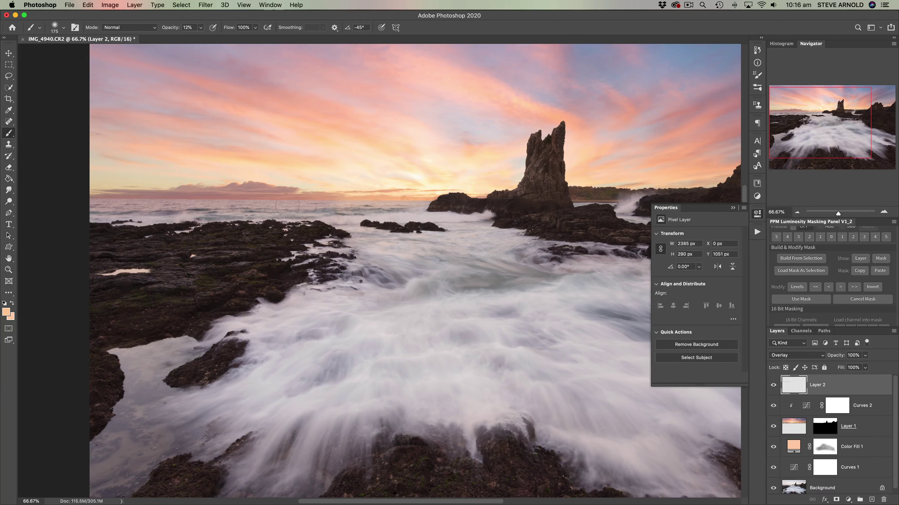
drag(174, 33, 171, 32)
mouse_move(339, 203)
mouse_down()
mouse_move(317, 204)
mouse_move(442, 214)
mouse_move(379, 222)
mouse_move(368, 213)
mouse_move(429, 206)
mouse_move(362, 209)
mouse_move(455, 206)
mouse_move(416, 206)
mouse_up()
Step: Toggle the Overlay layer's visibility repeatedly to compare the sea horizon with and without the painted colour
click(775, 387)
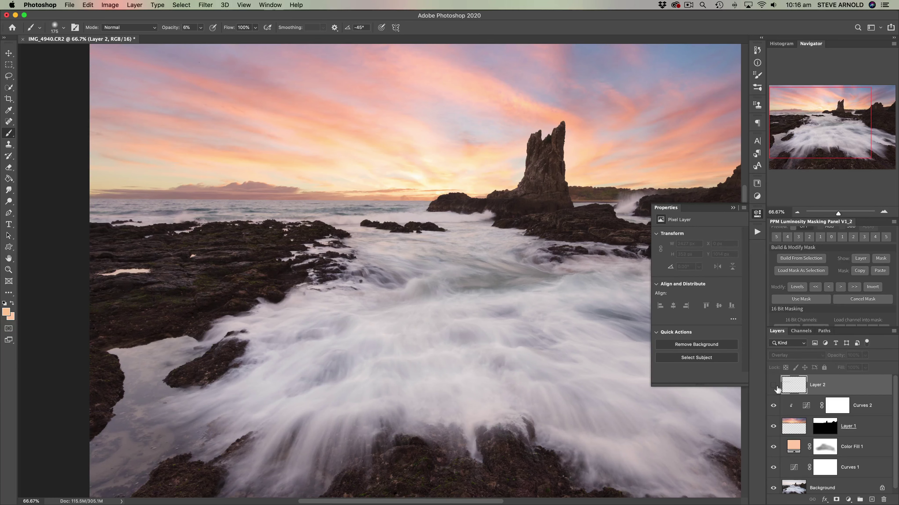
click(774, 386)
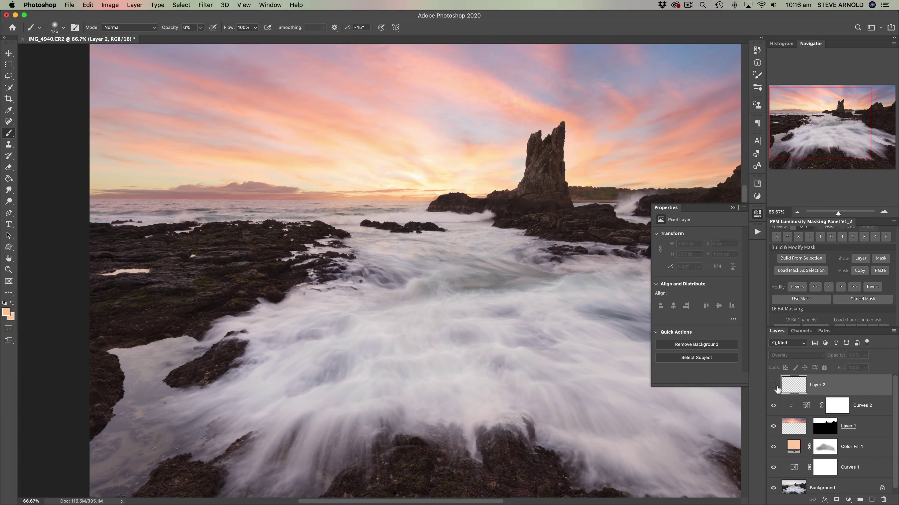
click(774, 386)
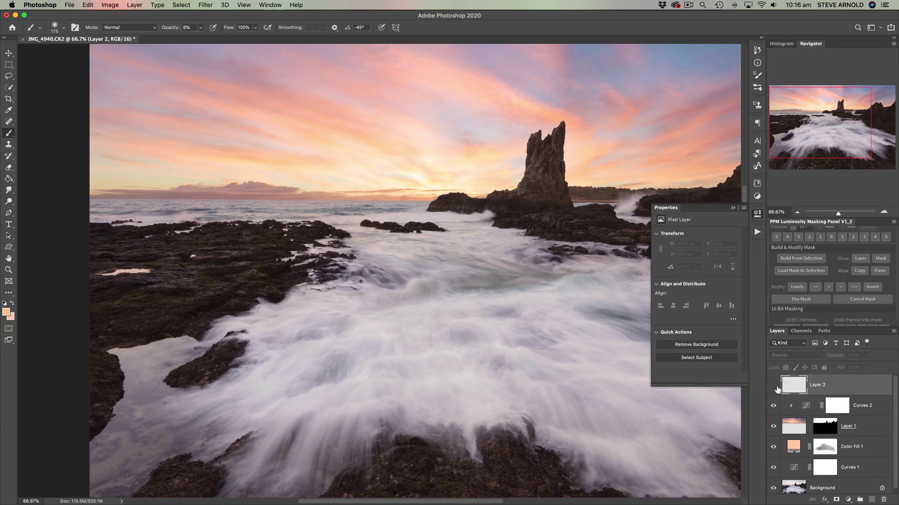
click(775, 387)
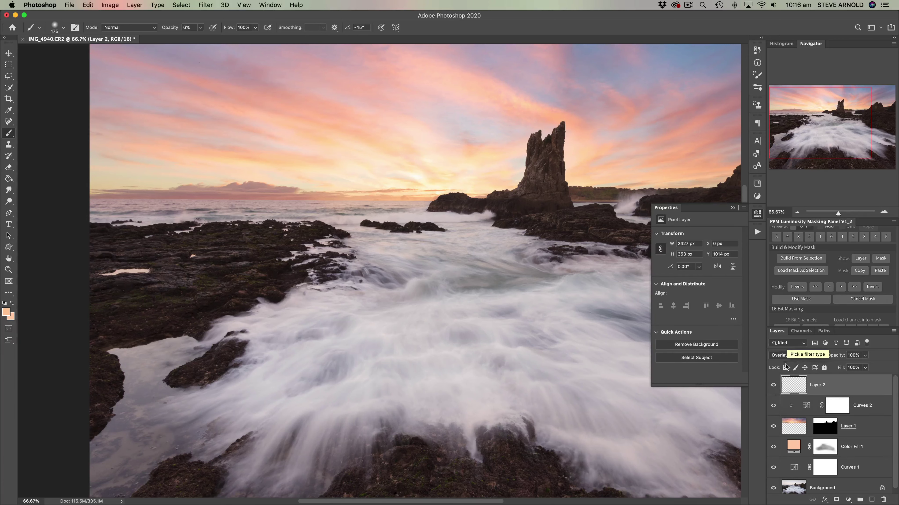
click(773, 385)
click(773, 385)
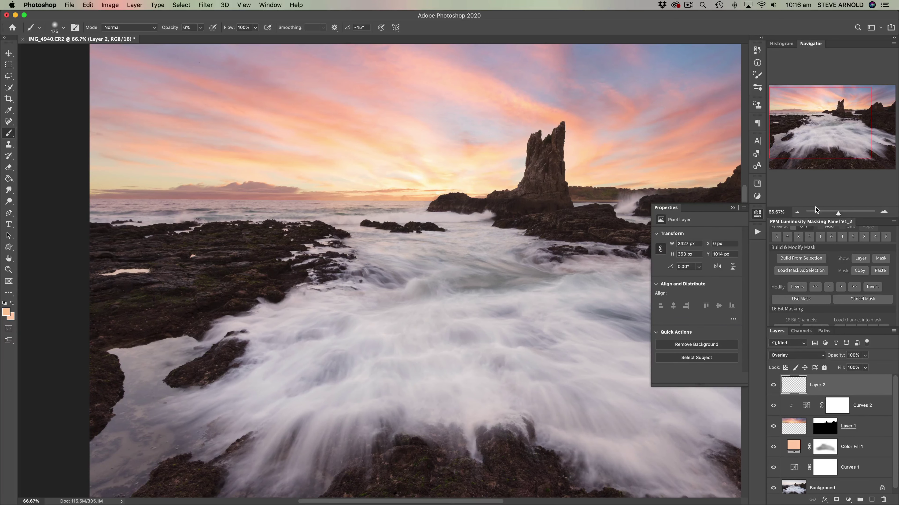
Step: Zoom out to 50% and collapse the Properties panel to view the whole composite
key(super+minus)
click(757, 213)
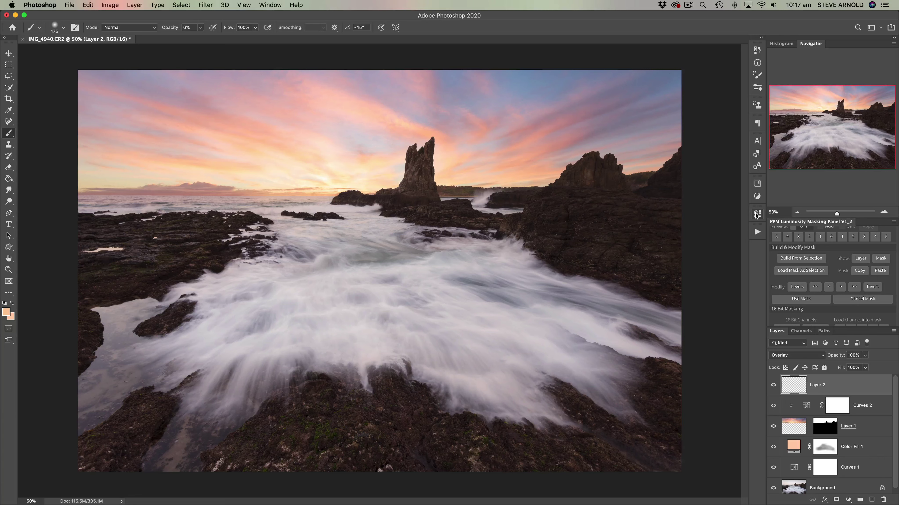